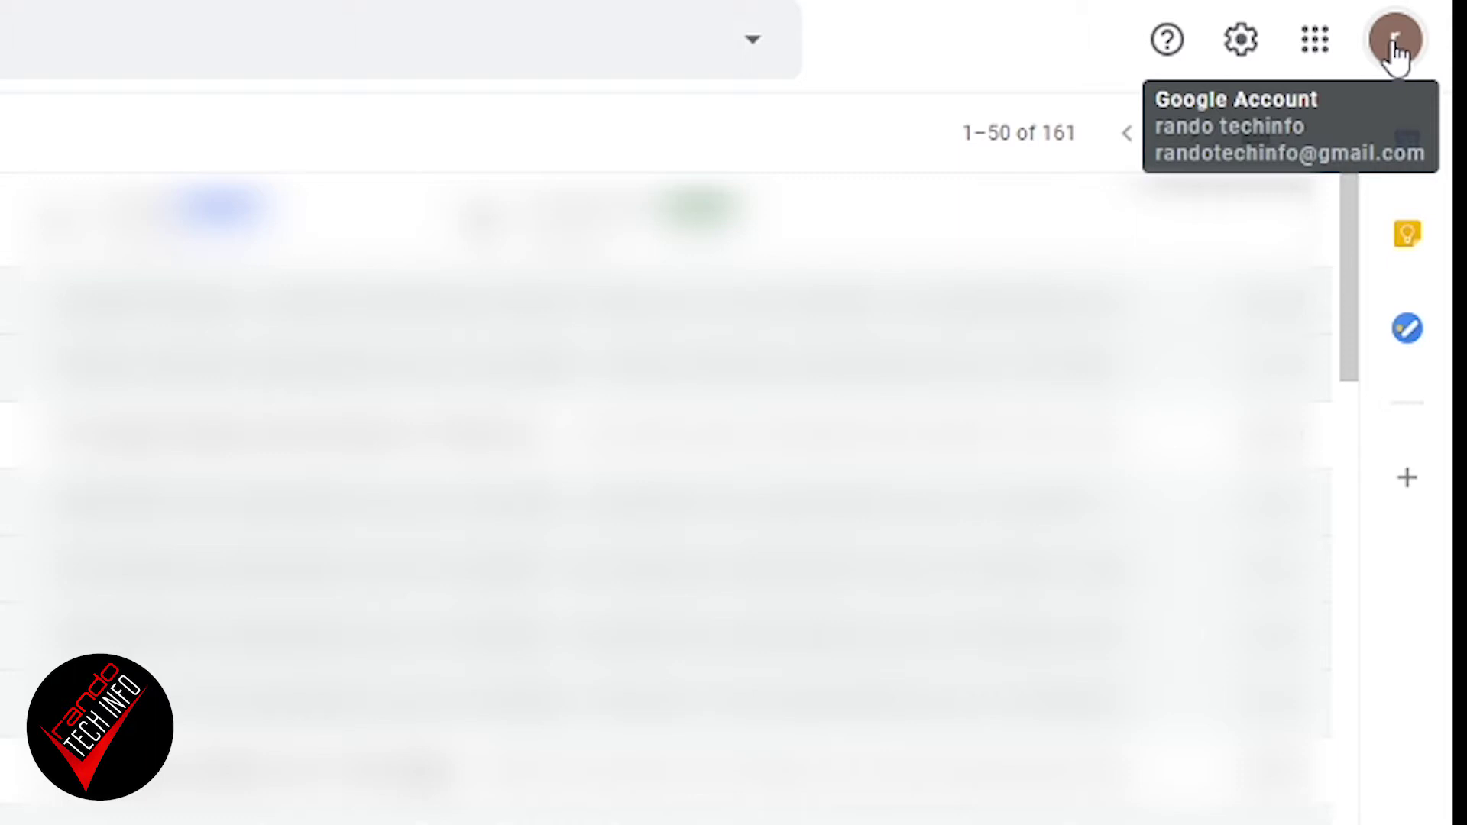
From the avatar, open the Google Account Home page and review it down to the storage card (0.01 GB of 15 GB).
{"action": "left_click", "coordinate": [1395, 46]}
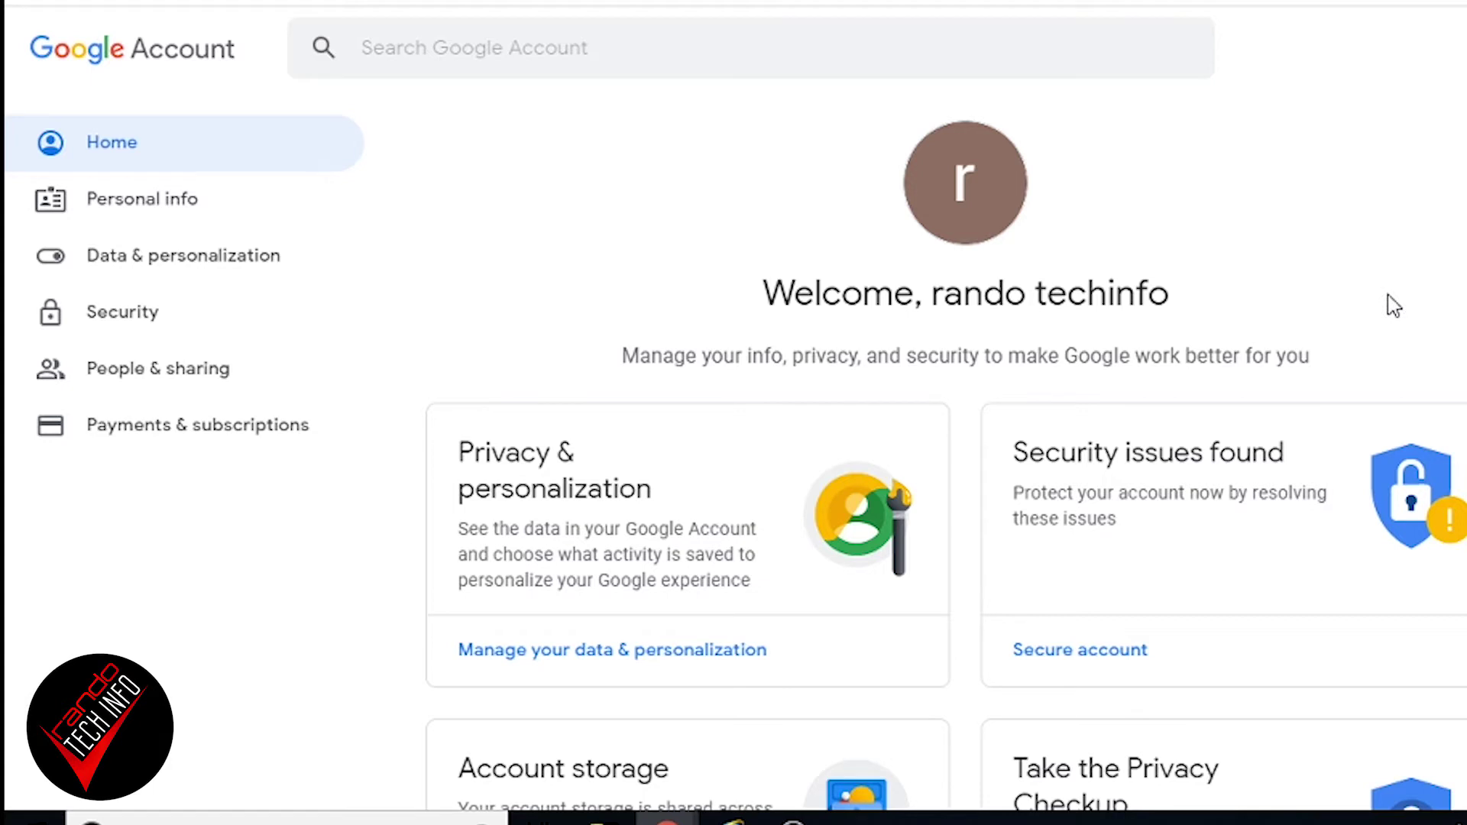
{"action": "scroll", "coordinate": [1394, 306], "scroll_direction": "down", "scroll_amount": 2}
{"action": "scroll", "coordinate": [1394, 305], "scroll_direction": "down", "scroll_amount": 4}
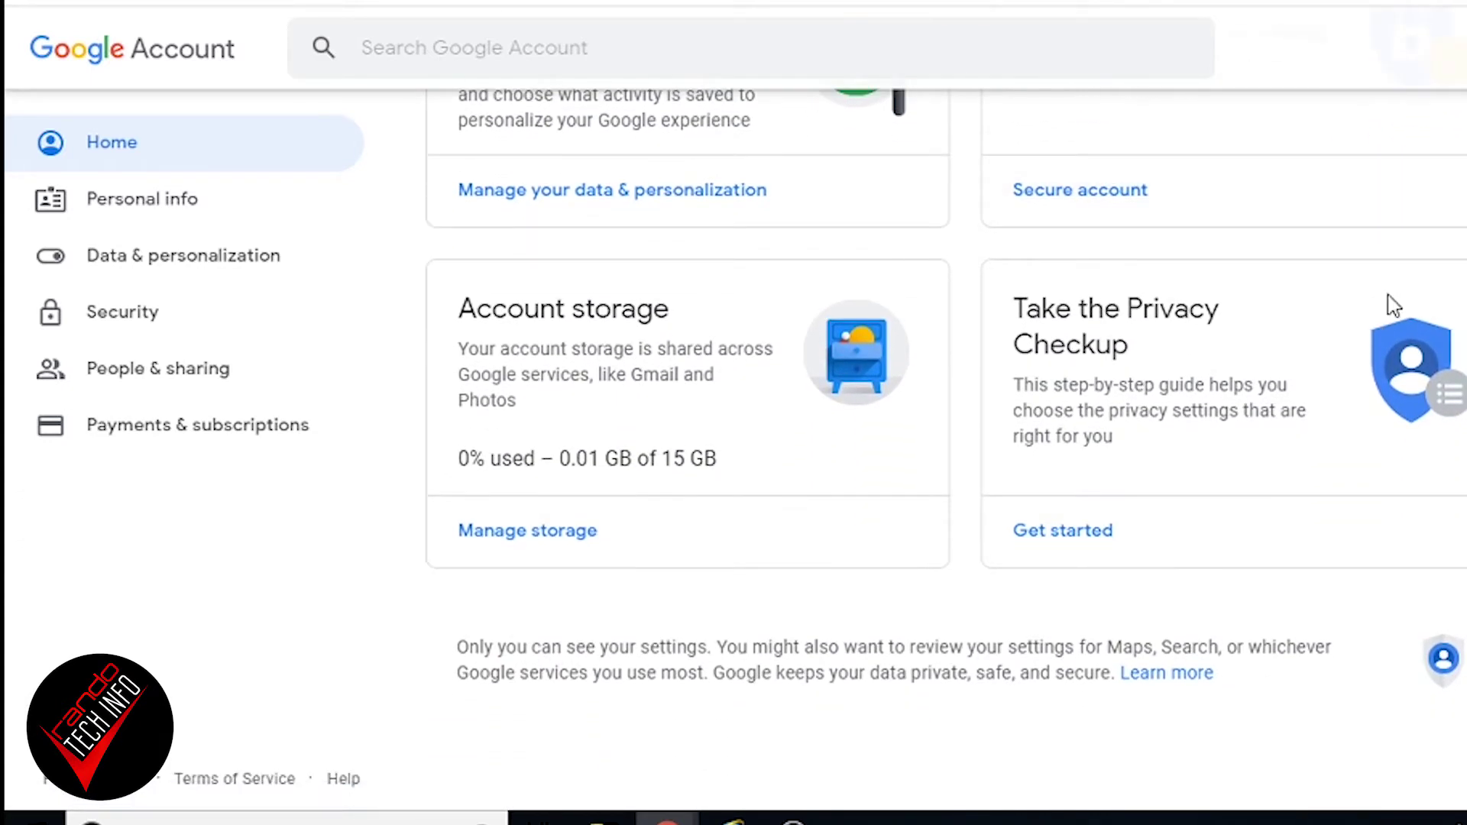
{"action": "scroll", "coordinate": [1394, 306], "scroll_direction": "up", "scroll_amount": 6}
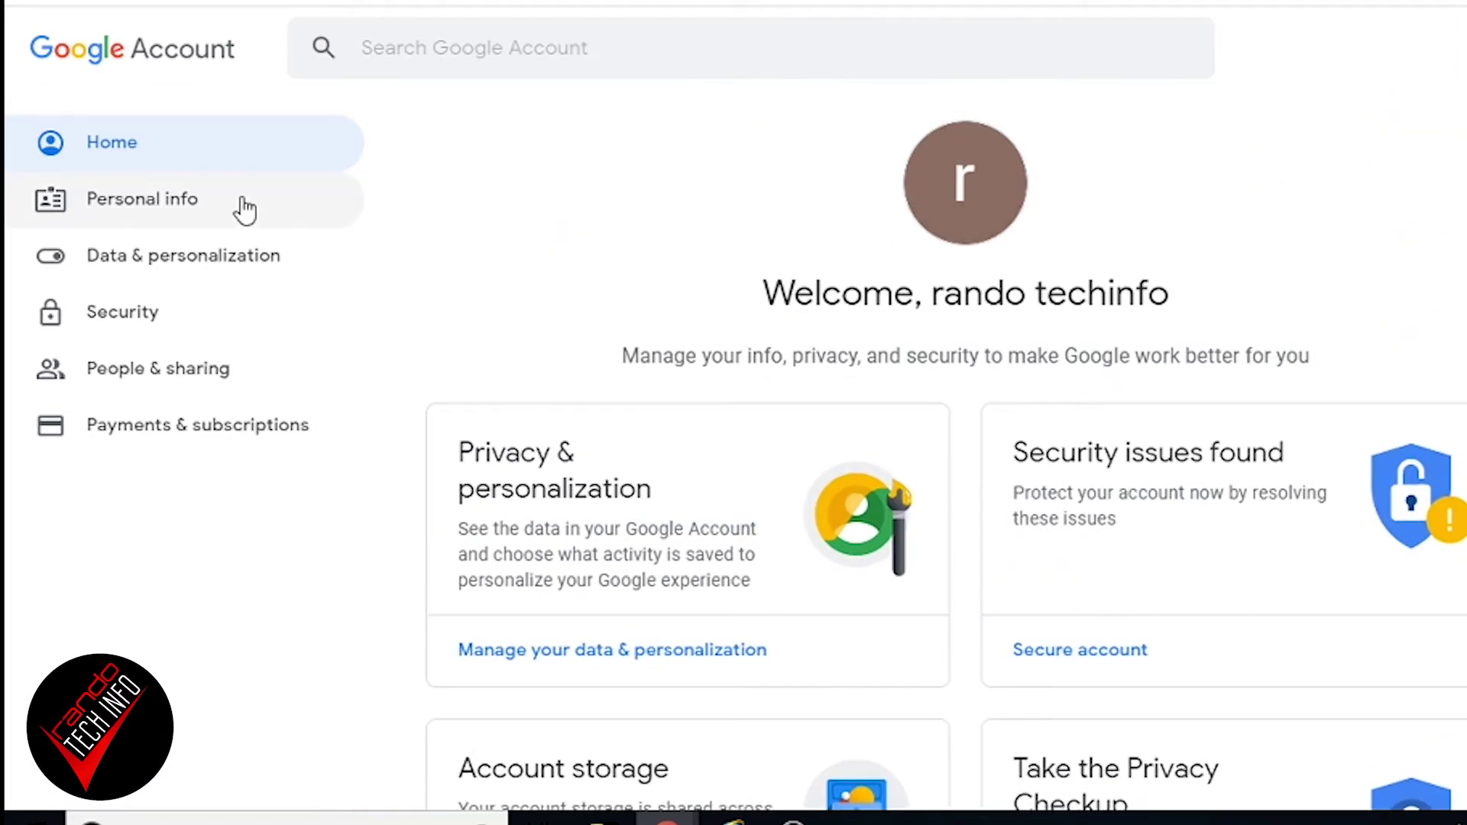
Go to Personal info and review the Profile, Contact info and 'Choose what others see' sections.
{"action": "left_click", "coordinate": [90, 206]}
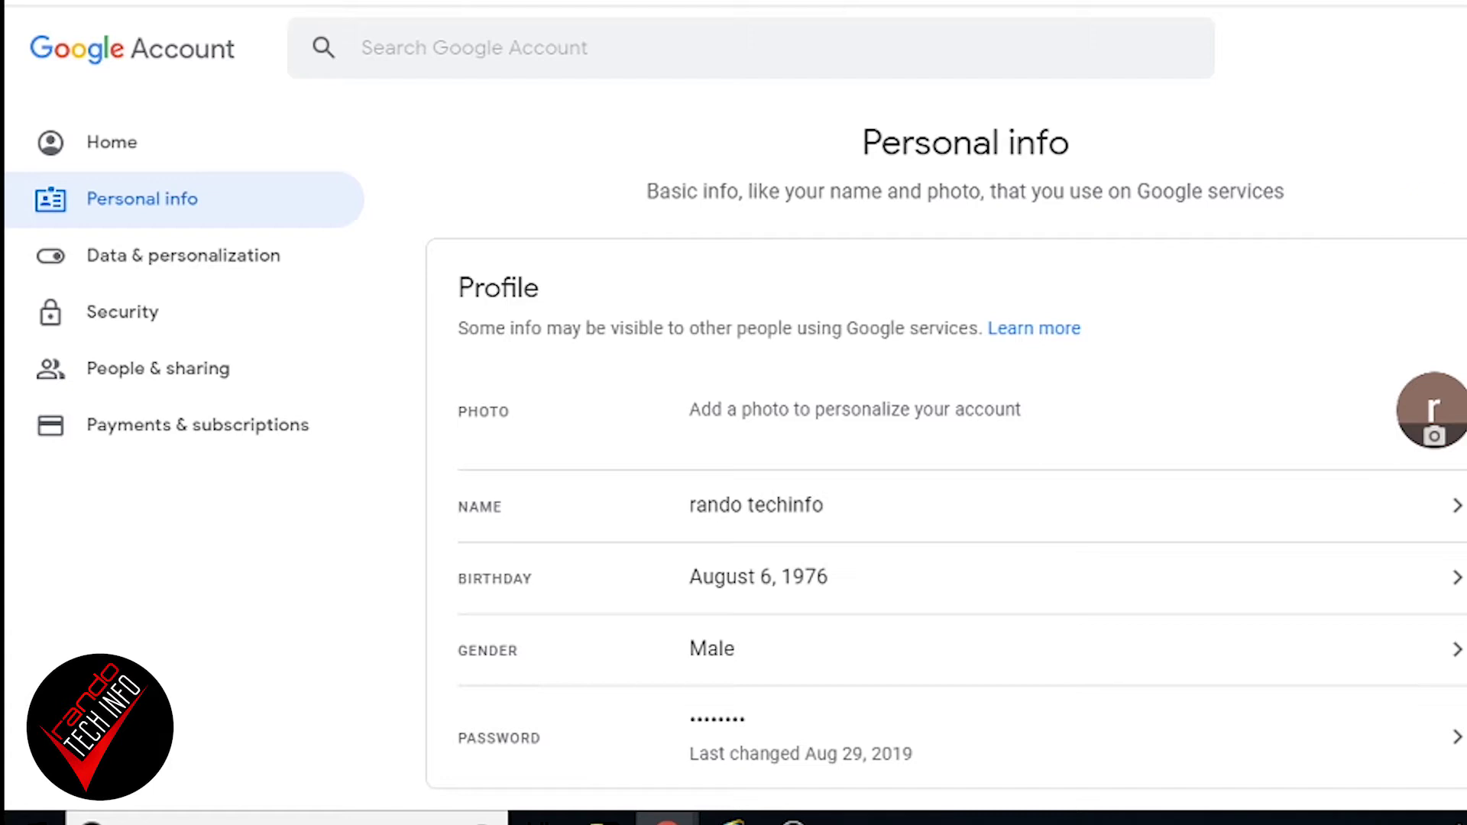
{"action": "scroll", "coordinate": [946, 459], "scroll_direction": "down", "scroll_amount": 2}
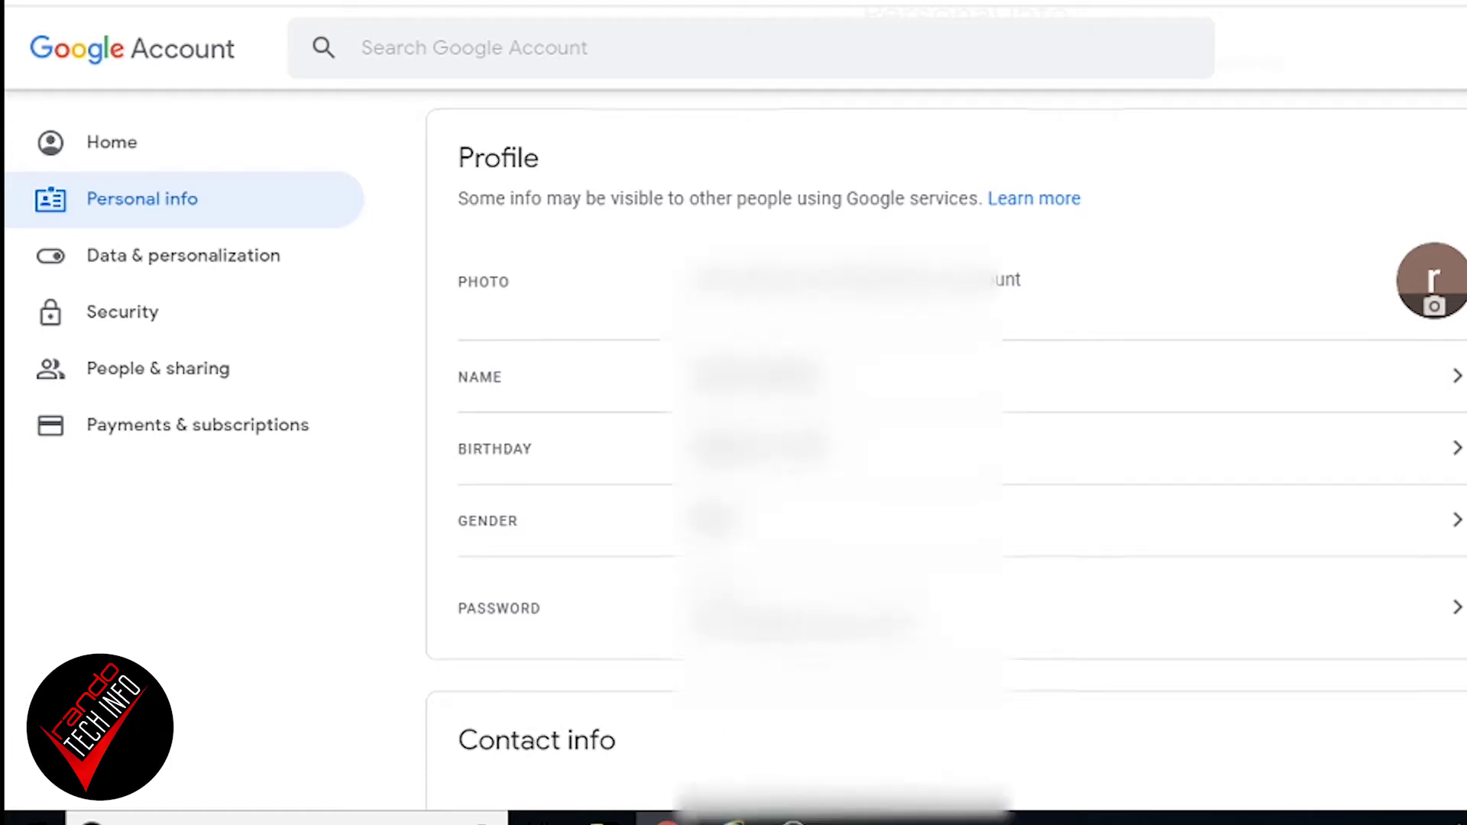
{"action": "scroll", "coordinate": [946, 458], "scroll_direction": "down", "scroll_amount": 6}
{"action": "scroll", "coordinate": [946, 458], "scroll_direction": "down", "scroll_amount": 1}
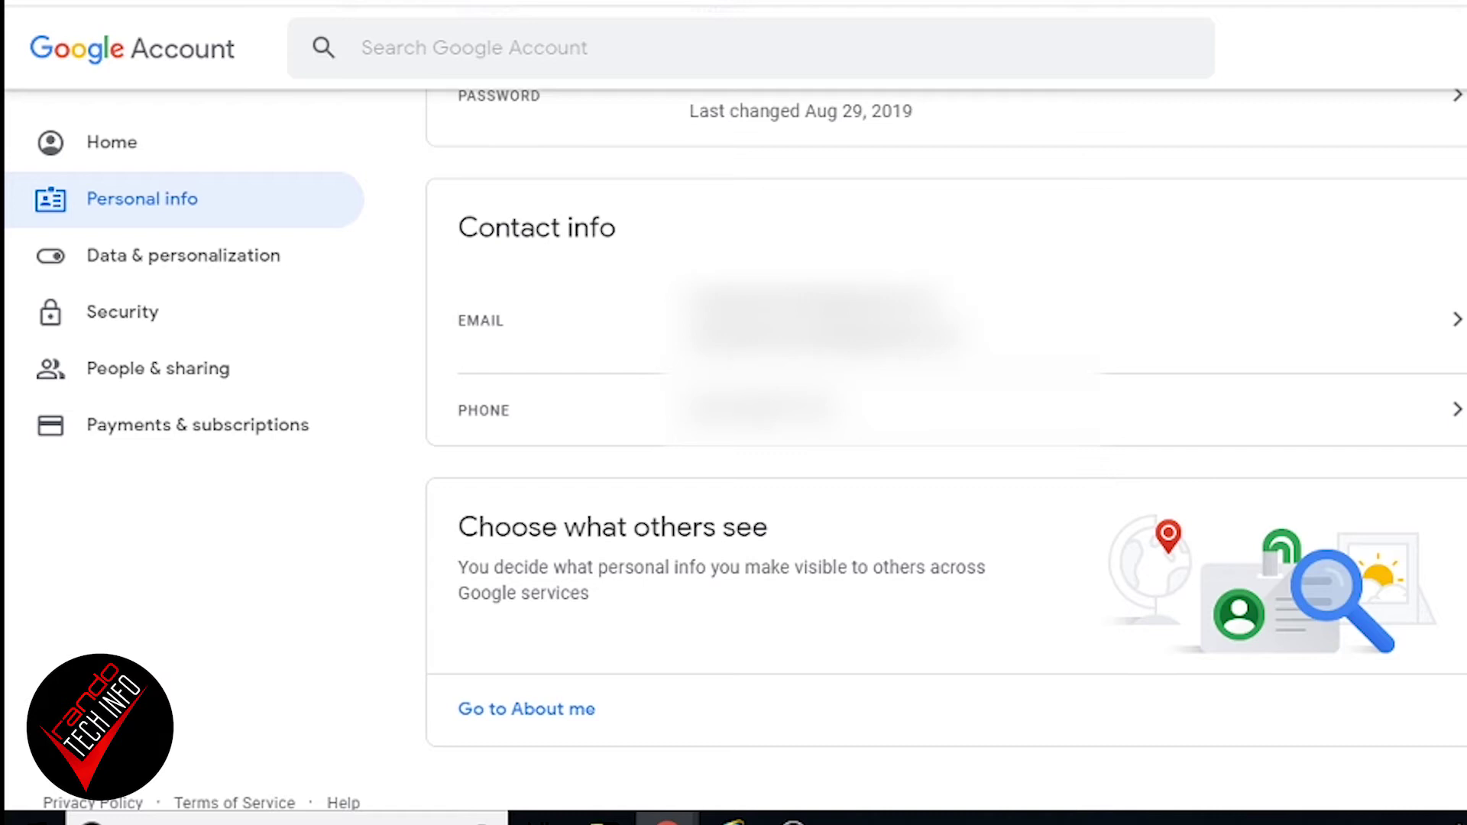
Open About me and review its basic info: name, profile picture, gender and birthday.
{"action": "left_click", "coordinate": [577, 713]}
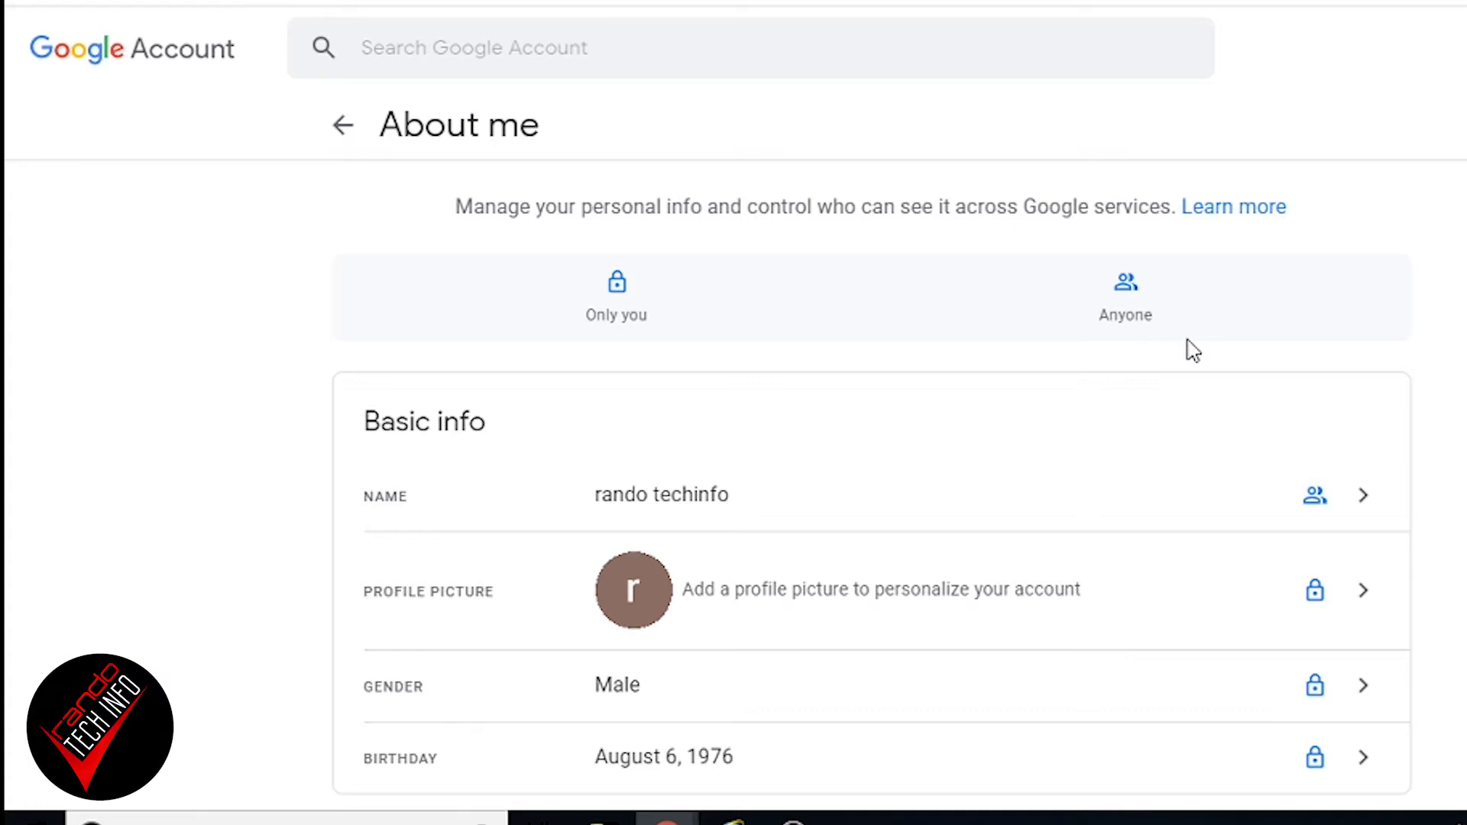
{"action": "scroll", "coordinate": [1461, 341], "scroll_direction": "down", "scroll_amount": 2}
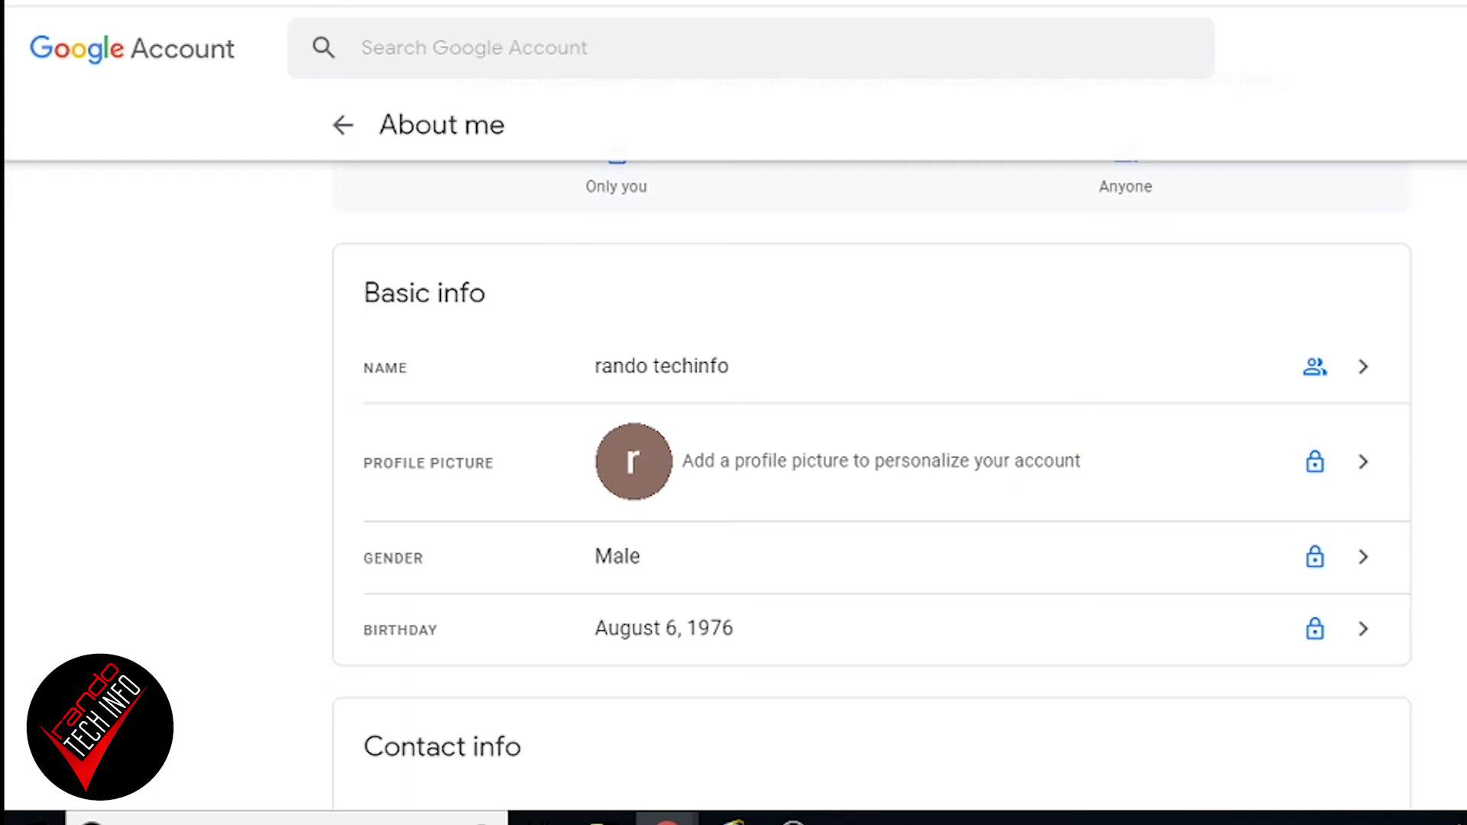
{"action": "scroll", "coordinate": [872, 481], "scroll_direction": "down", "scroll_amount": 2}
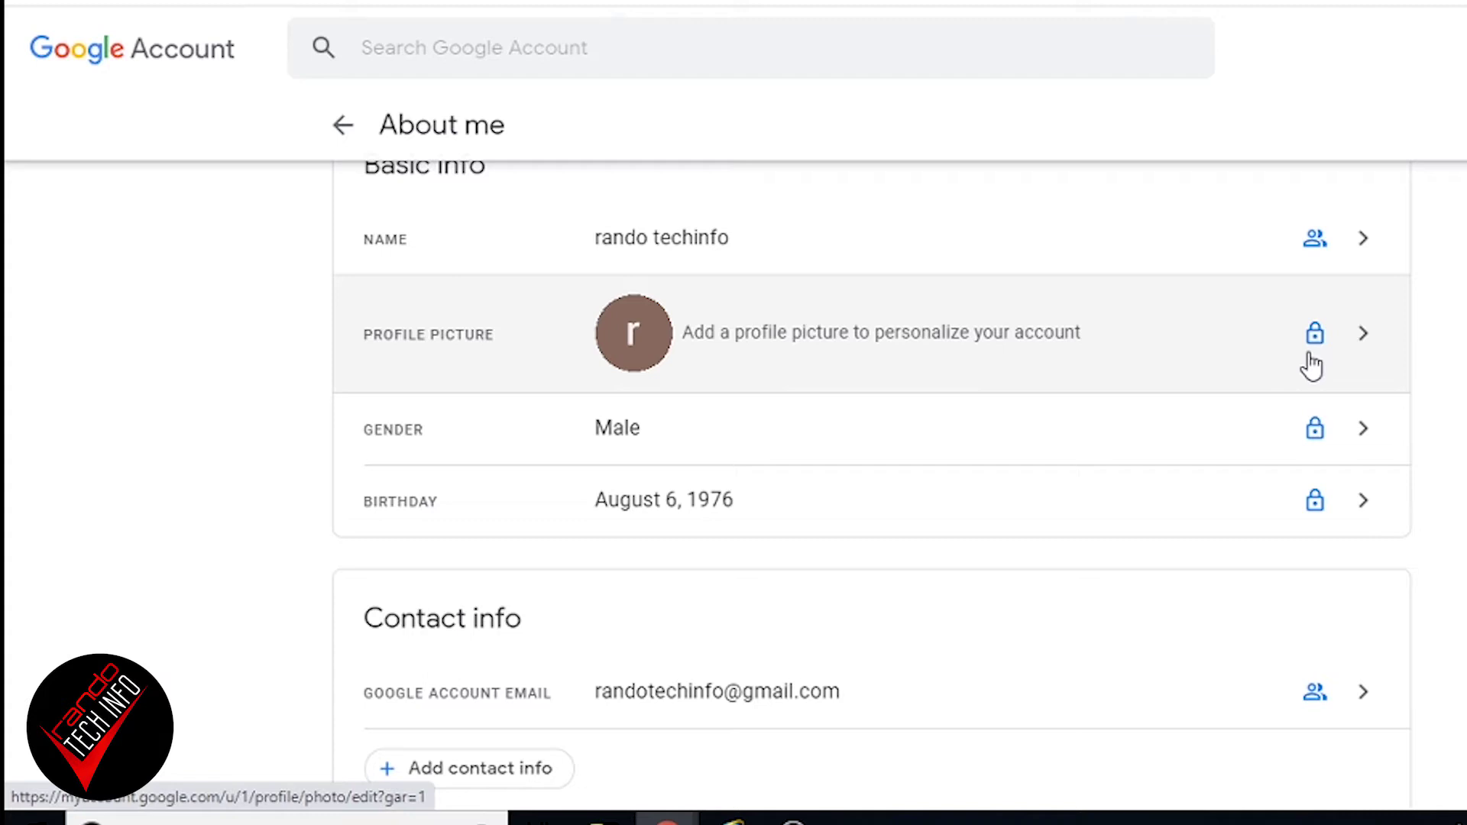
Scroll further down the About me page through its basic and contact info.
{"action": "scroll", "coordinate": [588, 263], "scroll_direction": "down", "scroll_amount": 5}
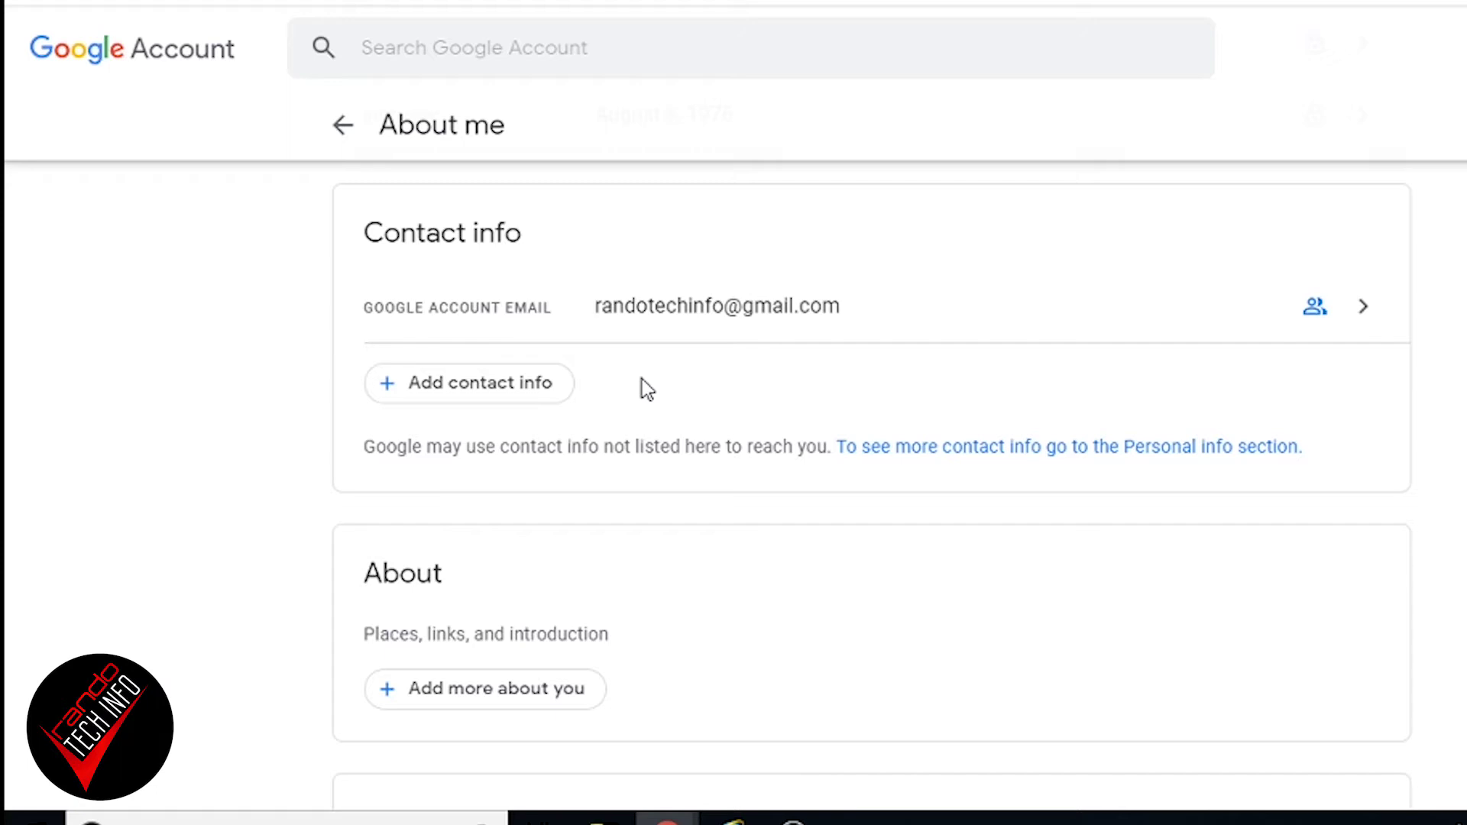
{"action": "scroll", "coordinate": [642, 385], "scroll_direction": "down", "scroll_amount": 3}
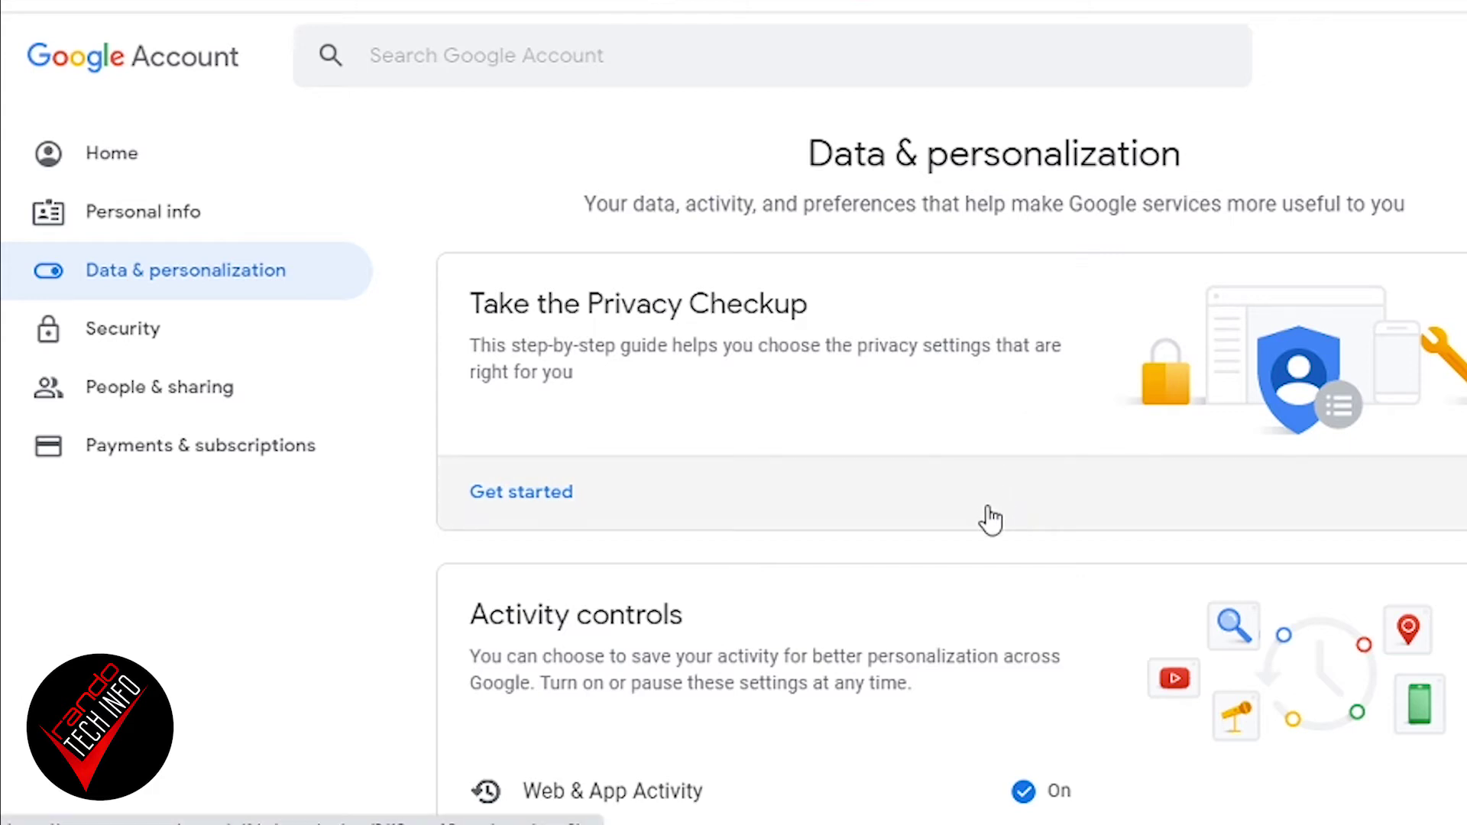
{"action": "scroll", "coordinate": [992, 516], "scroll_direction": "down", "scroll_amount": 7}
{"action": "scroll", "coordinate": [991, 518], "scroll_direction": "down", "scroll_amount": 3}
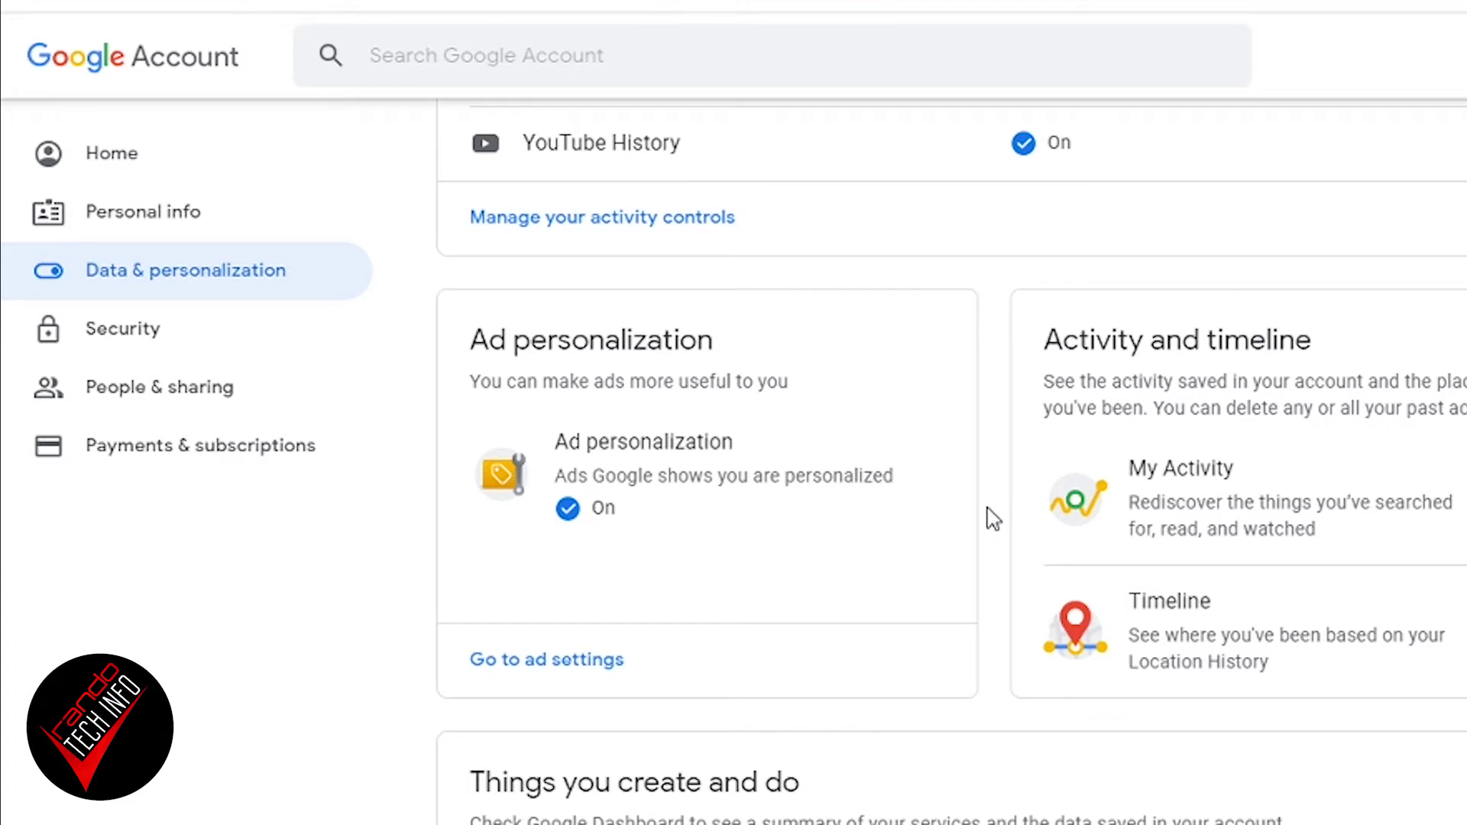
{"action": "scroll", "coordinate": [993, 518], "scroll_direction": "up", "scroll_amount": 5}
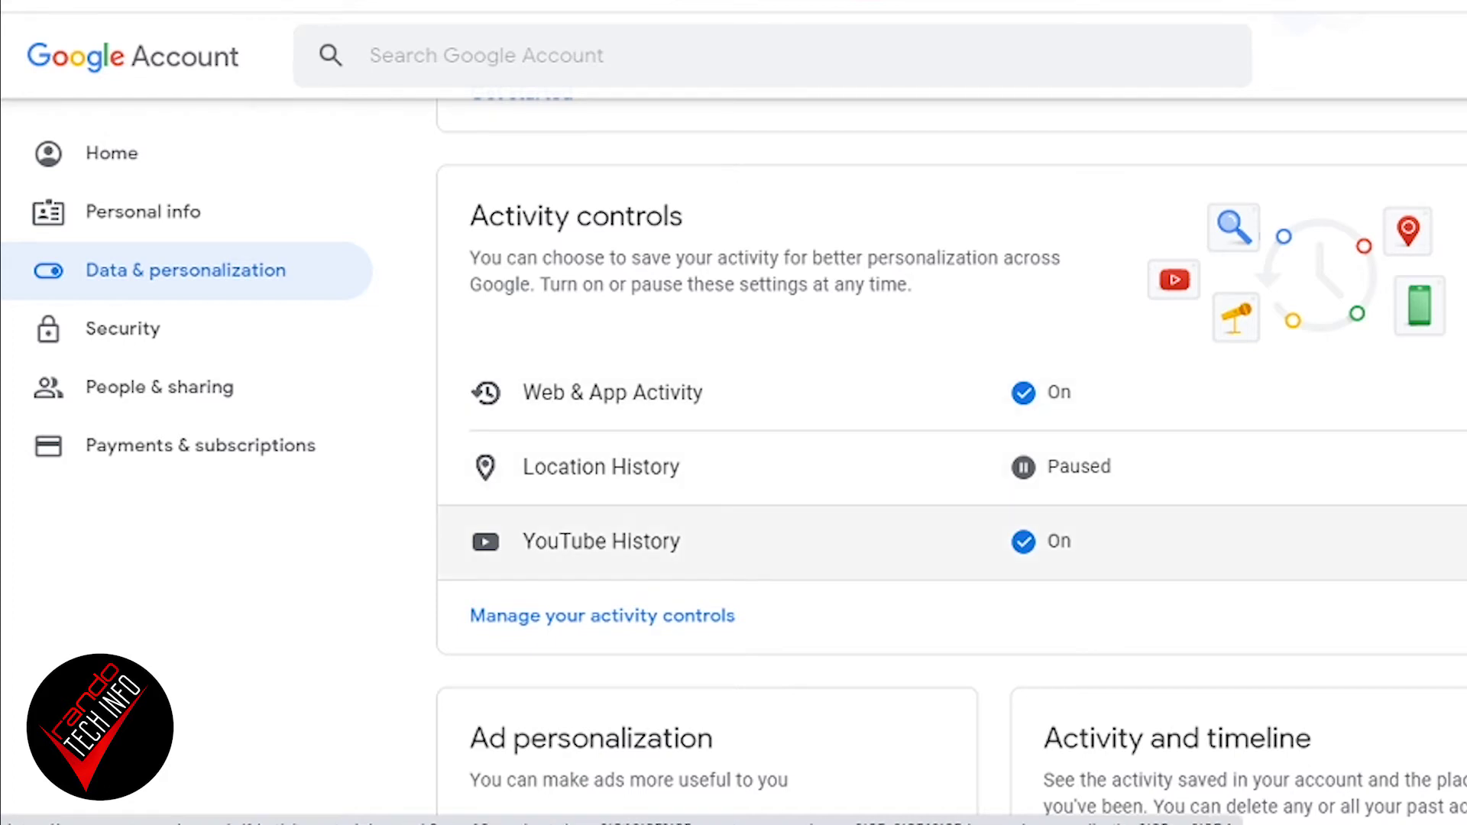
Open the full activity controls and review Web & App Activity down to Auto-delete (Off) and Manage activity.
{"action": "left_click", "coordinate": [679, 623]}
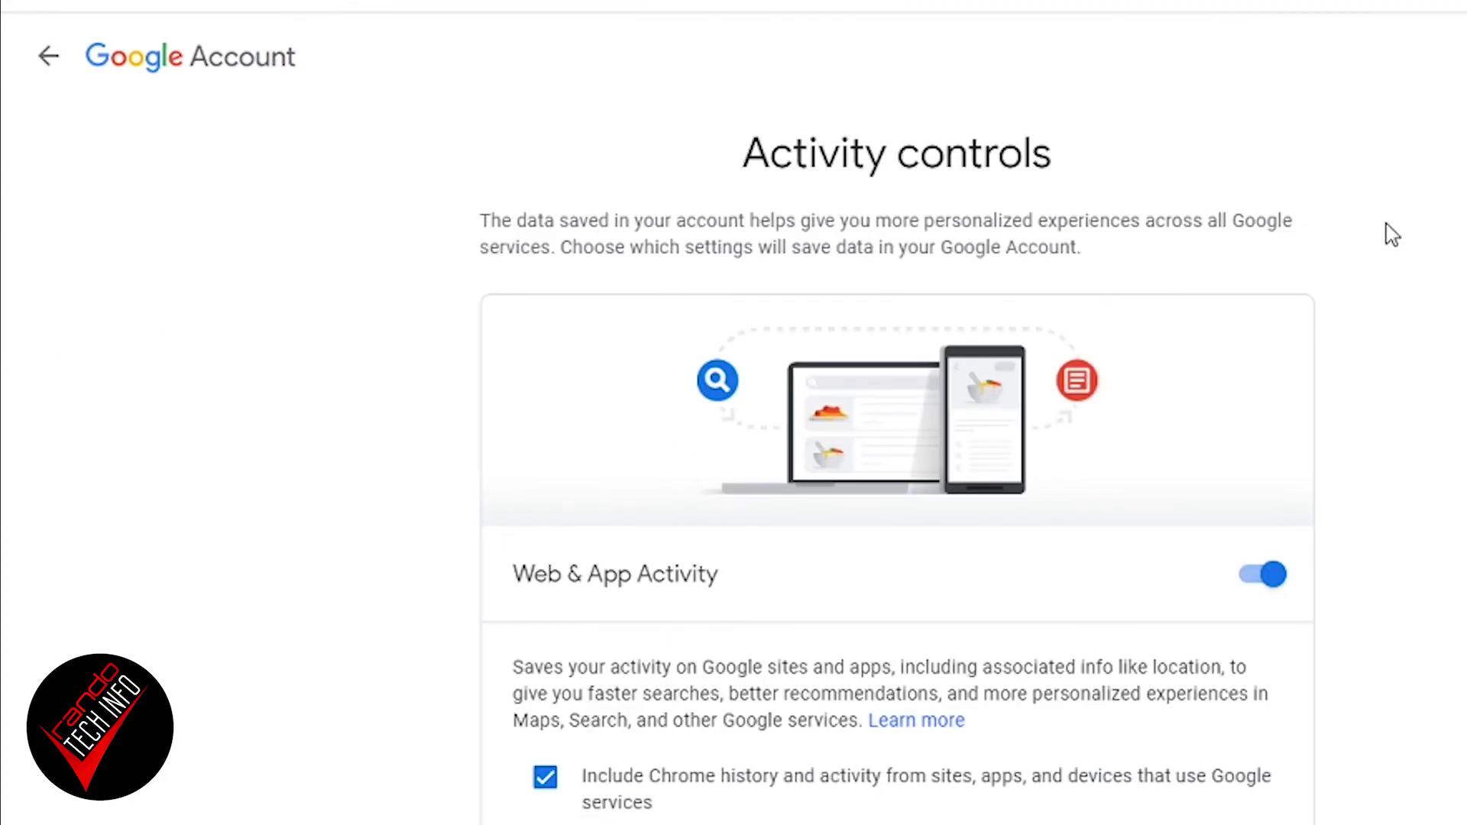
{"action": "scroll", "coordinate": [1392, 235], "scroll_direction": "down", "scroll_amount": 2}
{"action": "scroll", "coordinate": [1392, 235], "scroll_direction": "down", "scroll_amount": 5}
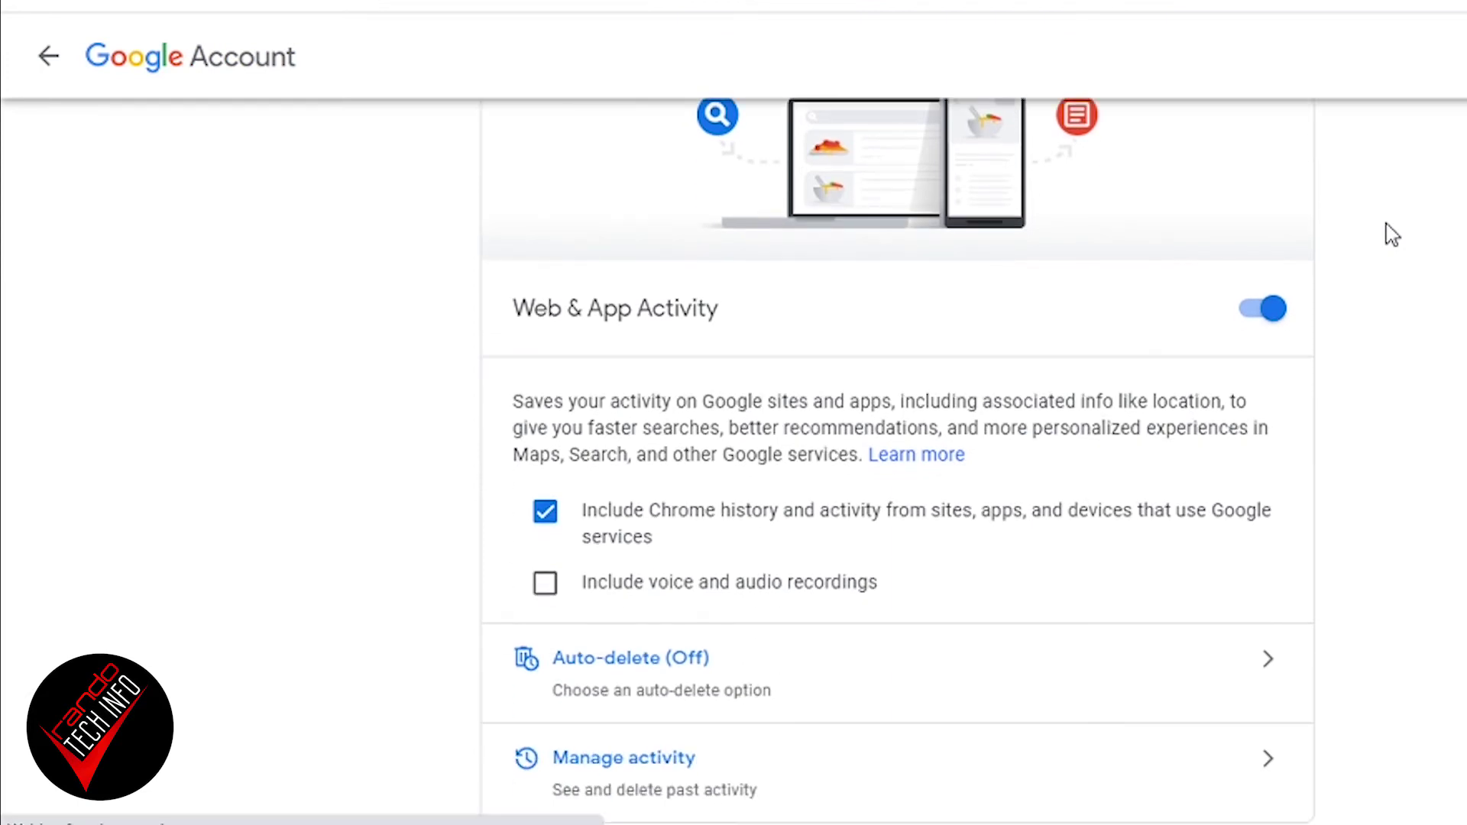
{"action": "scroll", "coordinate": [1392, 234], "scroll_direction": "down", "scroll_amount": 1}
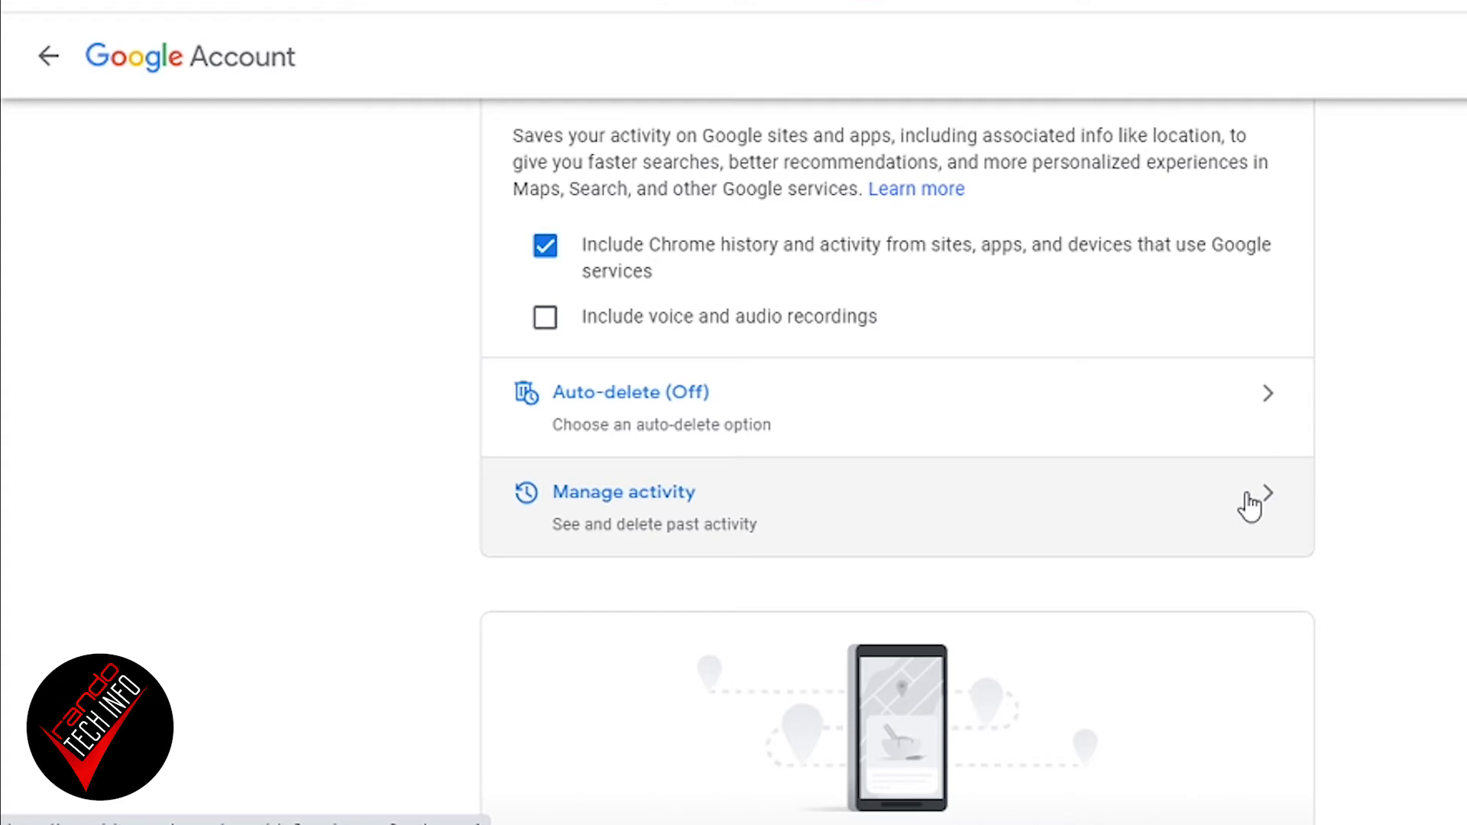
{"action": "left_click", "coordinate": [1250, 506]}
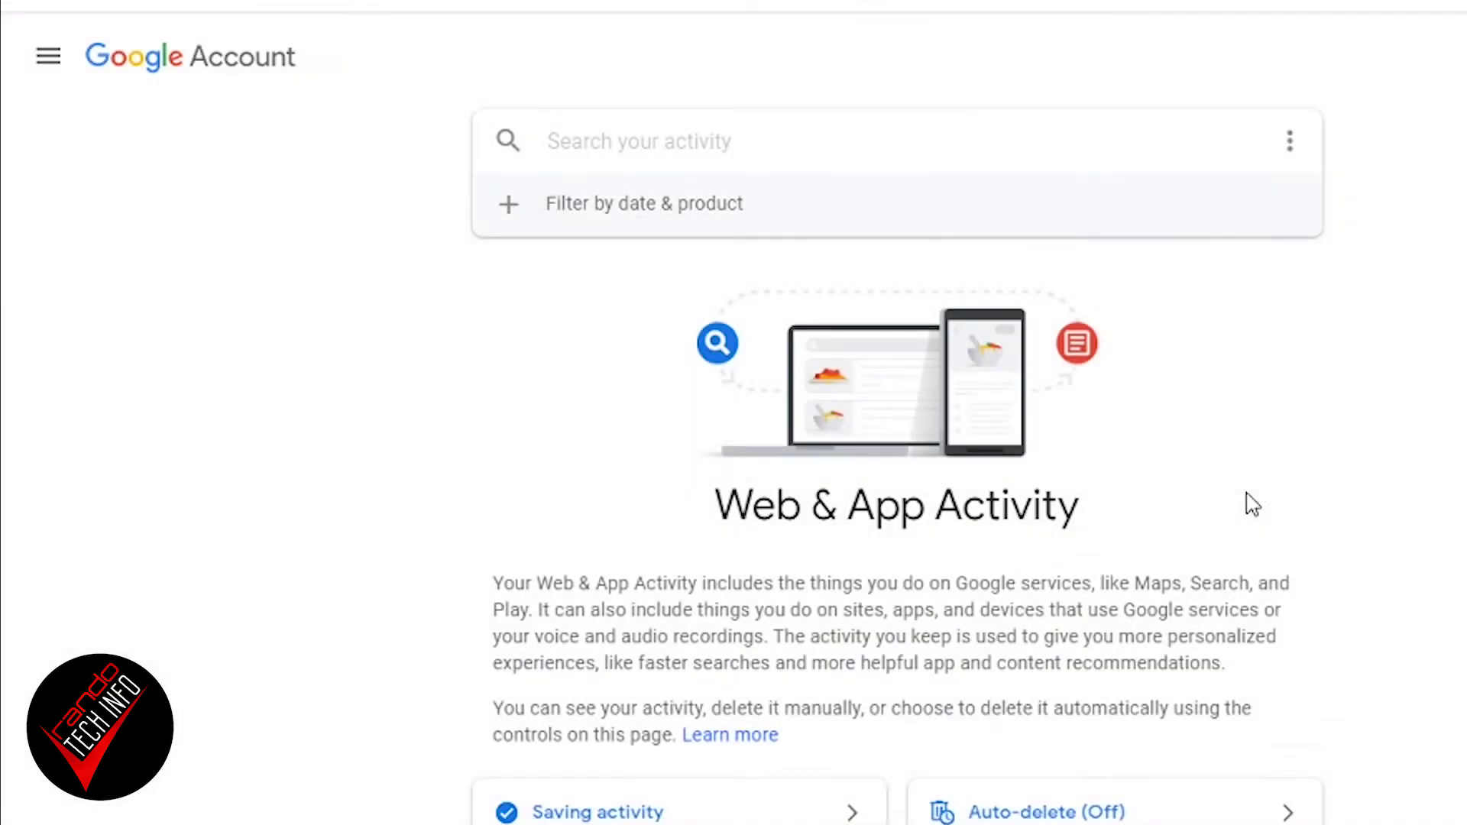
{"action": "scroll", "coordinate": [733, 459], "scroll_direction": "down", "scroll_amount": 5}
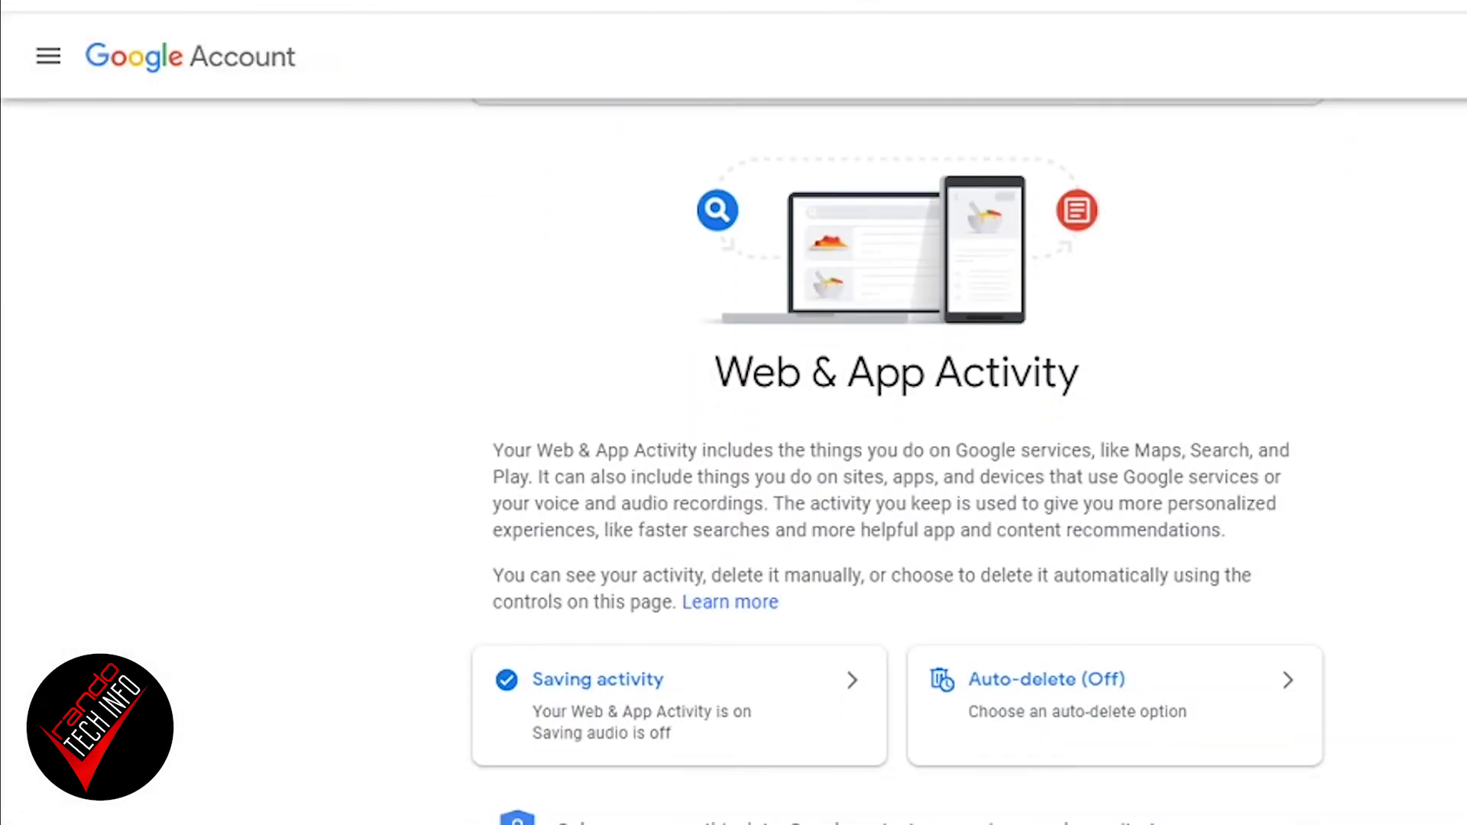
{"action": "scroll", "coordinate": [734, 459], "scroll_direction": "down", "scroll_amount": 2}
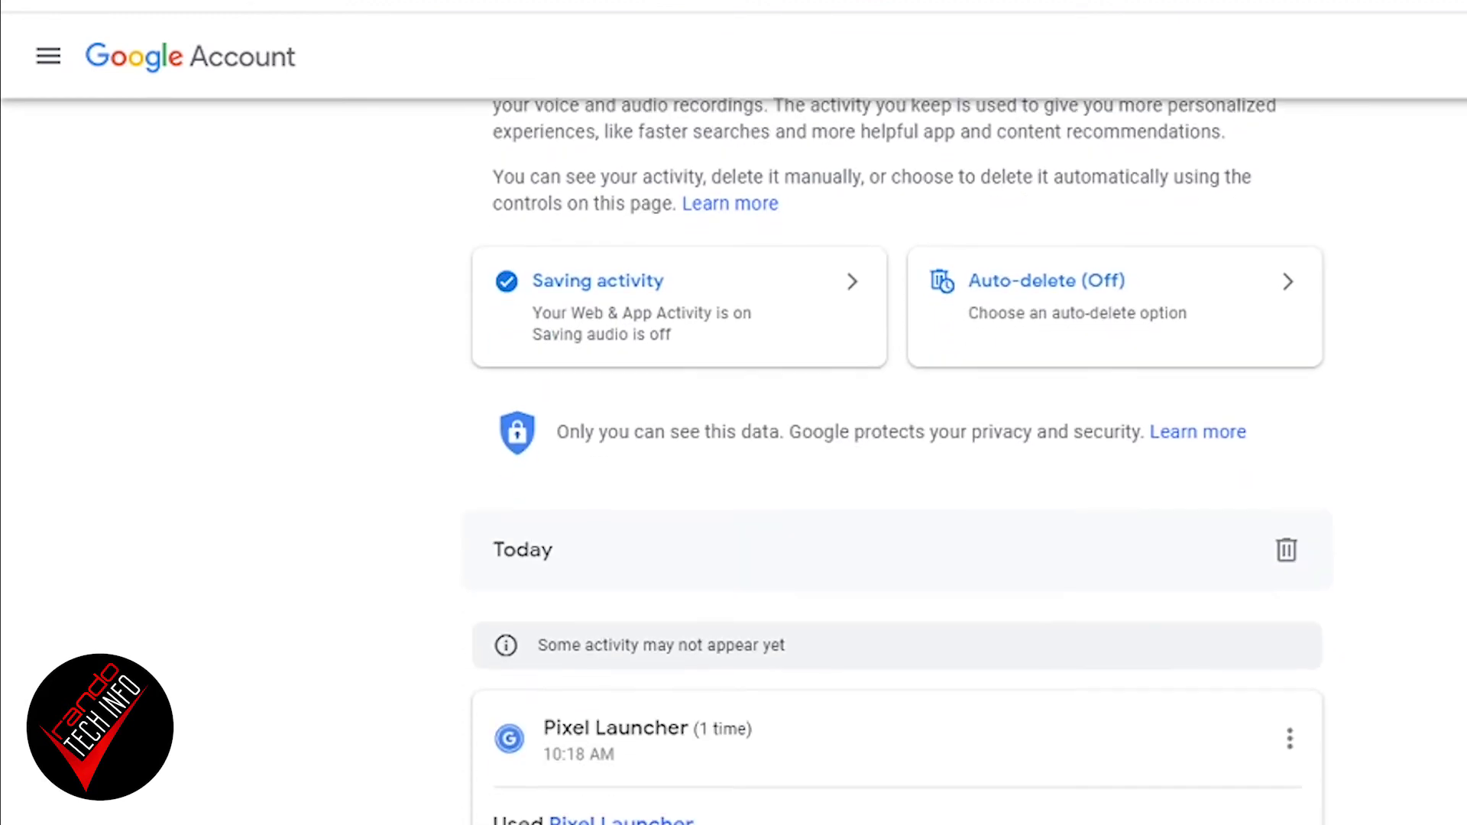
{"action": "scroll", "coordinate": [734, 458], "scroll_direction": "down", "scroll_amount": 2}
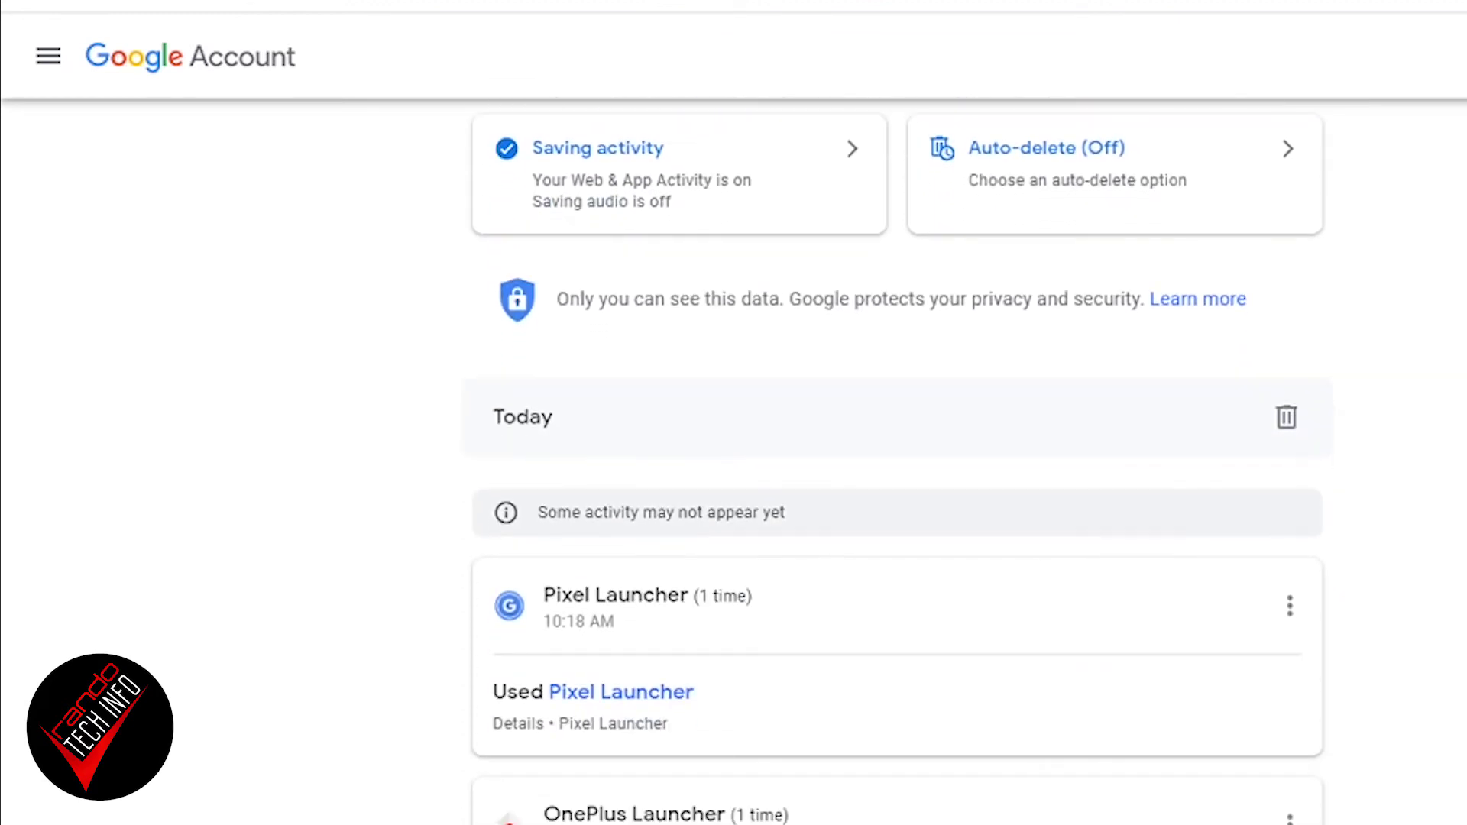
{"action": "scroll", "coordinate": [898, 458], "scroll_direction": "down", "scroll_amount": 2}
{"action": "scroll", "coordinate": [898, 459], "scroll_direction": "down", "scroll_amount": 2}
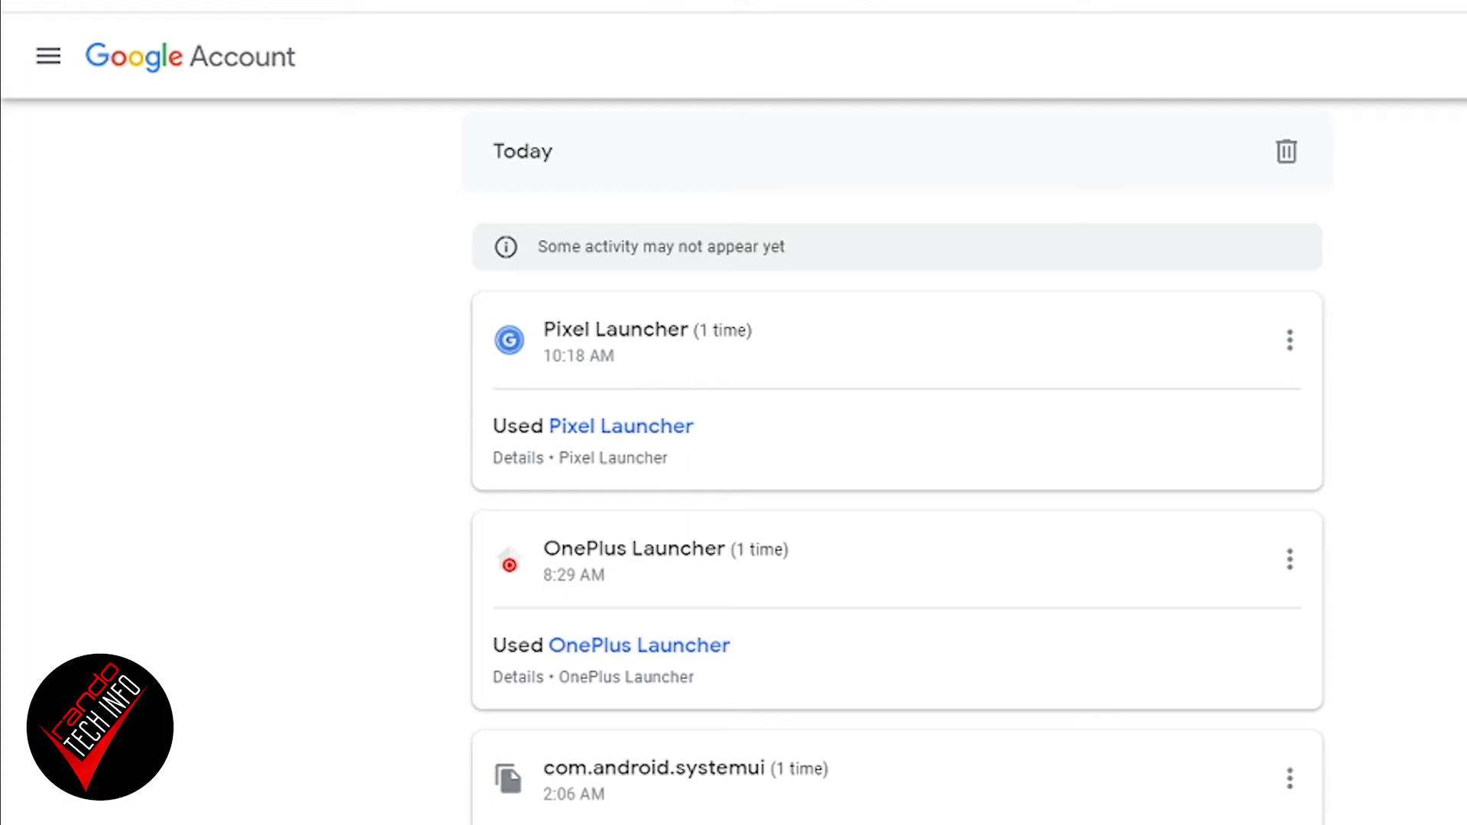
{"action": "scroll", "coordinate": [897, 458], "scroll_direction": "down", "scroll_amount": 2}
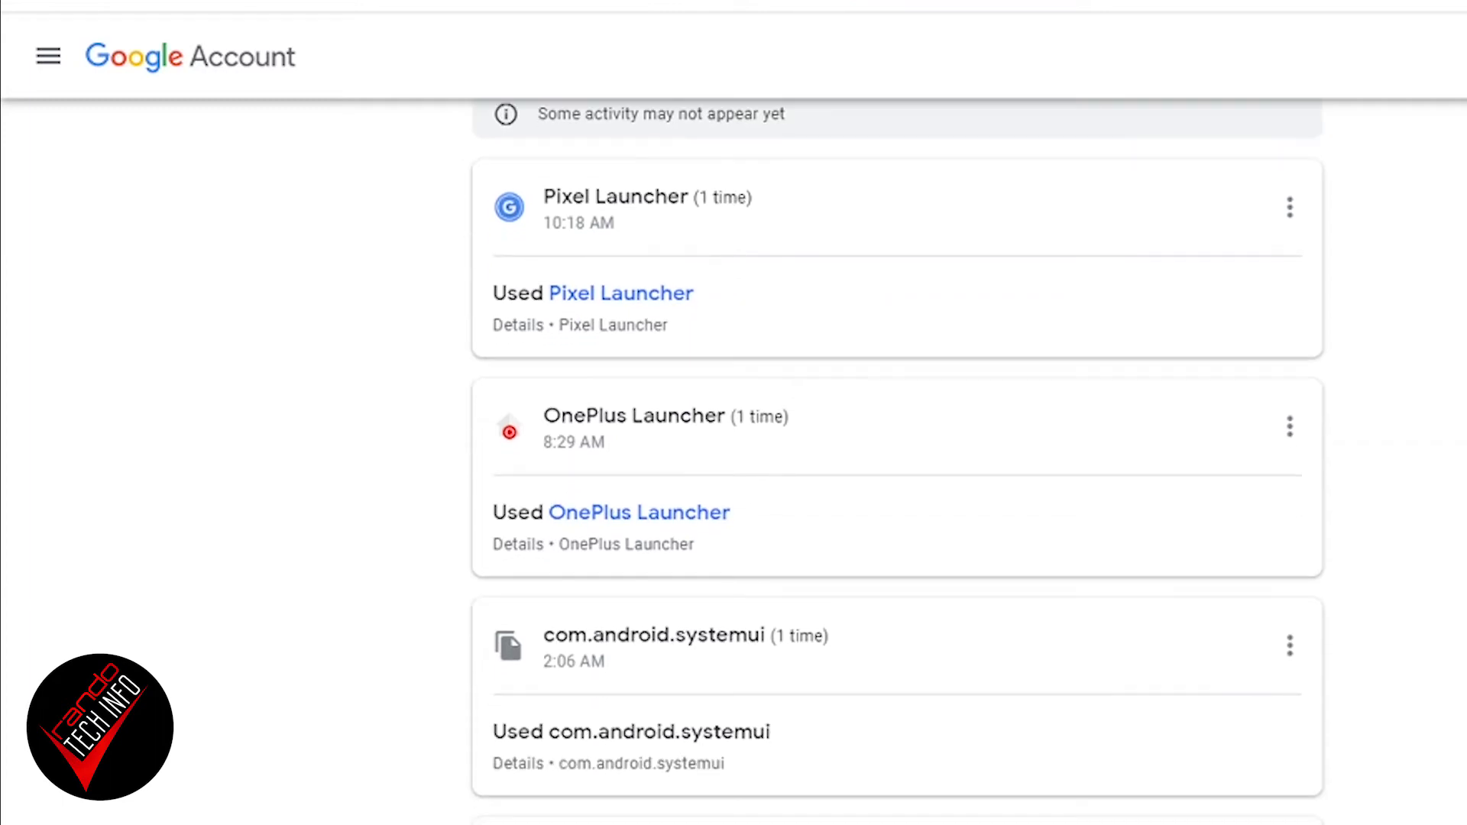
{"action": "scroll", "coordinate": [897, 458], "scroll_direction": "down", "scroll_amount": 2}
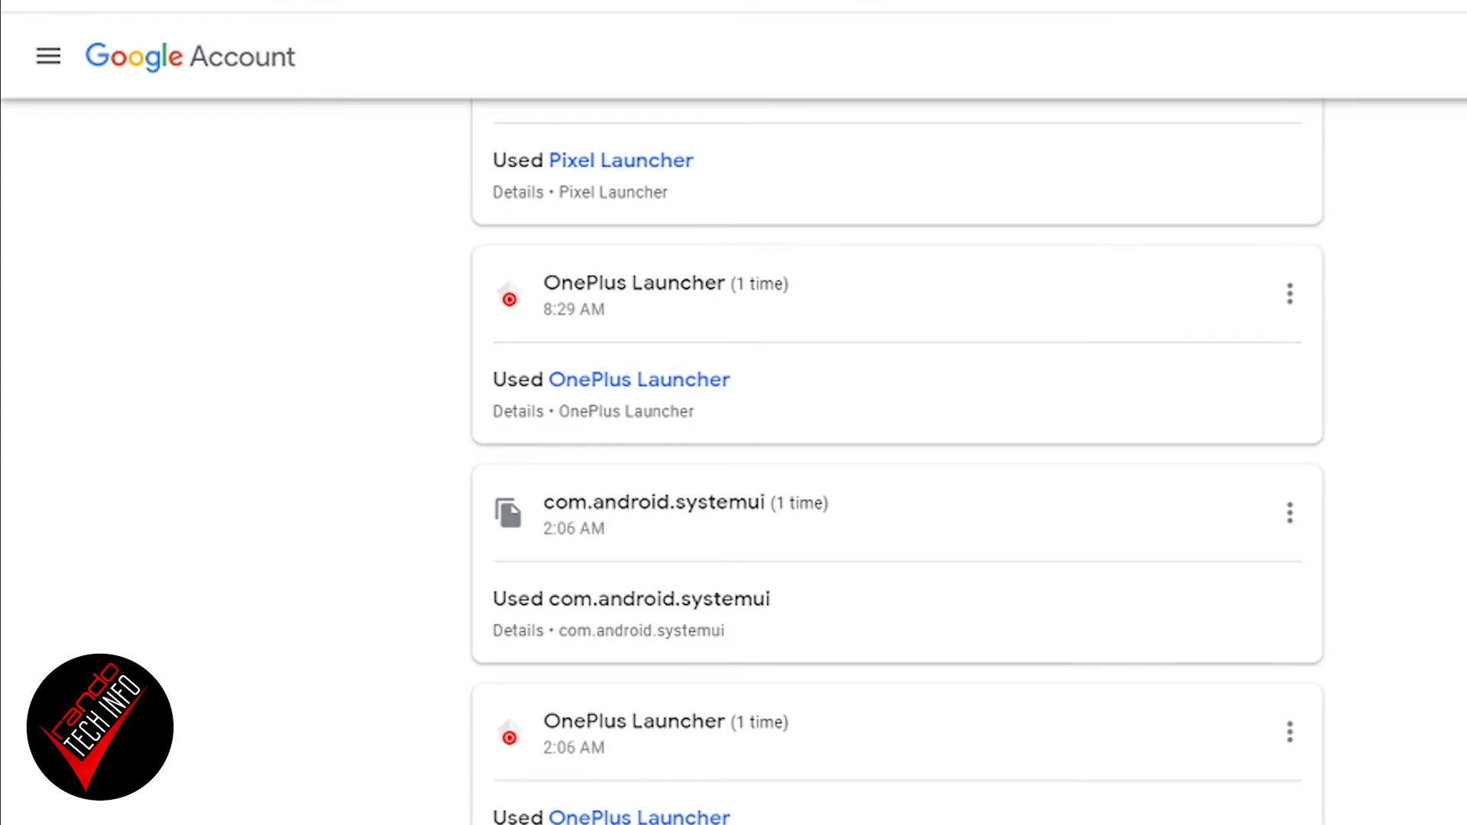
{"action": "scroll", "coordinate": [897, 458], "scroll_direction": "down", "scroll_amount": 2}
{"action": "scroll", "coordinate": [897, 458], "scroll_direction": "down", "scroll_amount": 2}
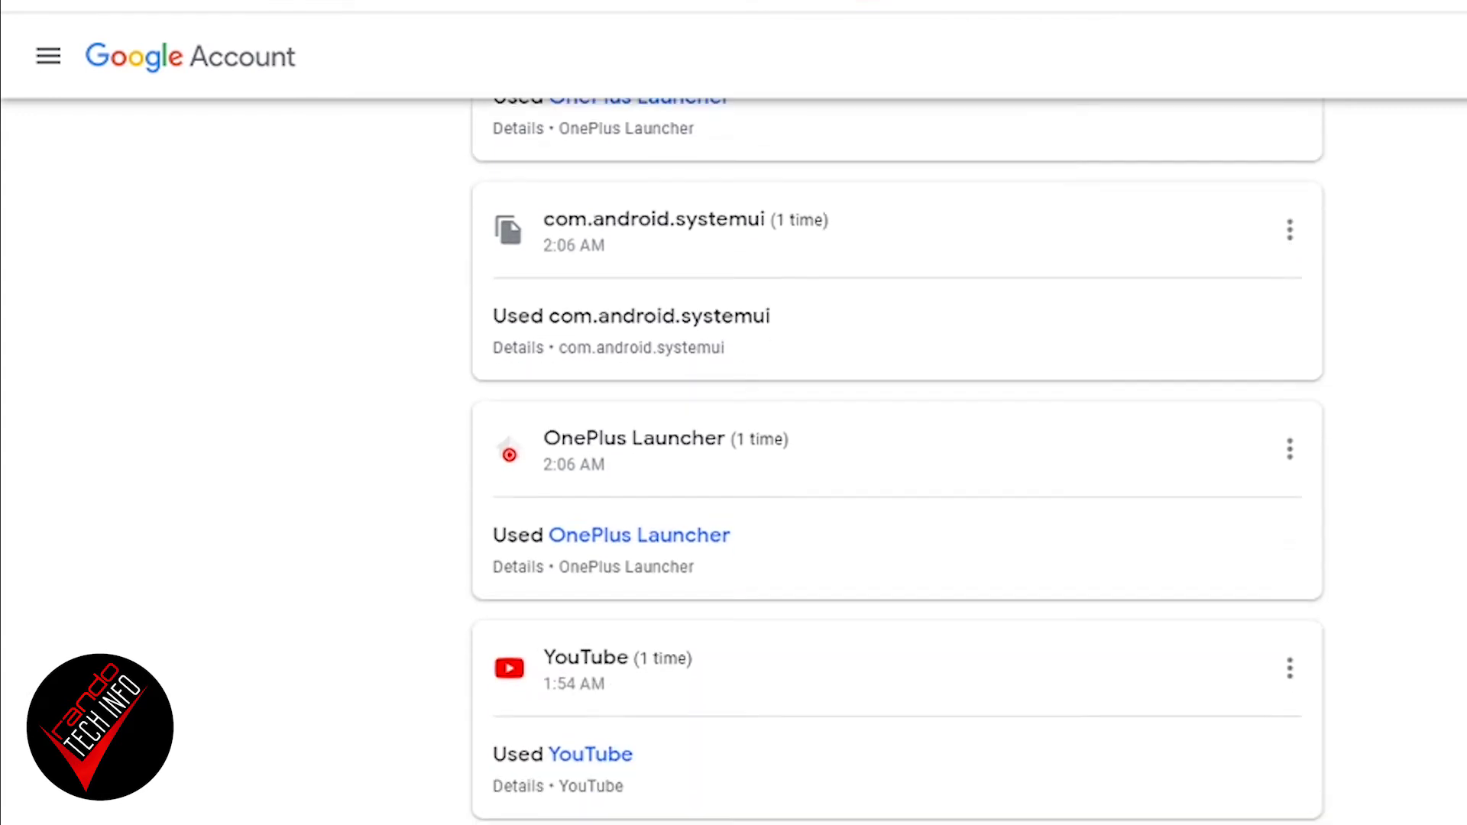
{"action": "scroll", "coordinate": [897, 459], "scroll_direction": "down", "scroll_amount": 2}
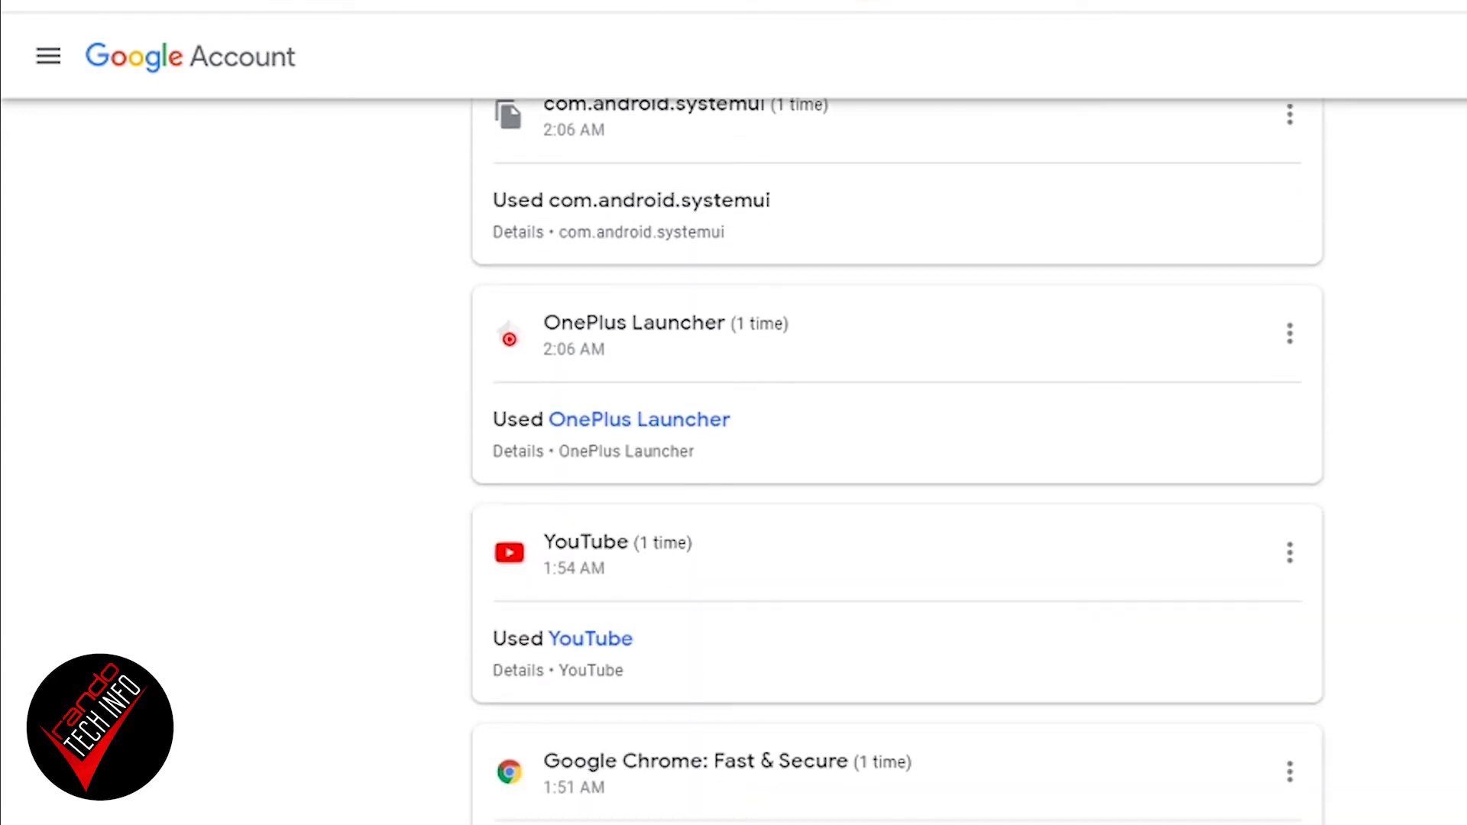
{"action": "scroll", "coordinate": [897, 461], "scroll_direction": "down", "scroll_amount": 4}
{"action": "scroll", "coordinate": [898, 458], "scroll_direction": "down", "scroll_amount": 2}
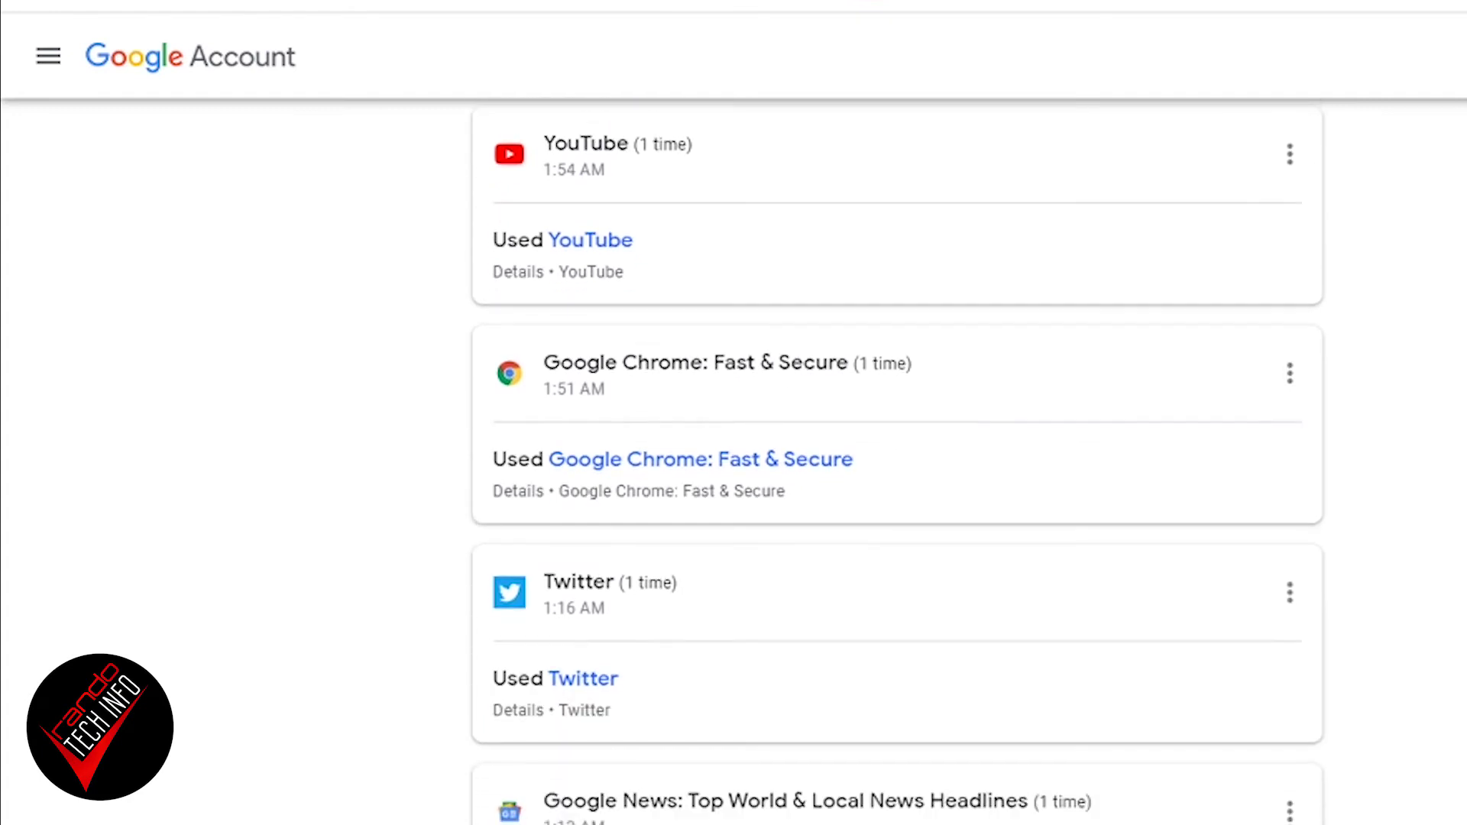
{"action": "scroll", "coordinate": [897, 459], "scroll_direction": "down", "scroll_amount": 4}
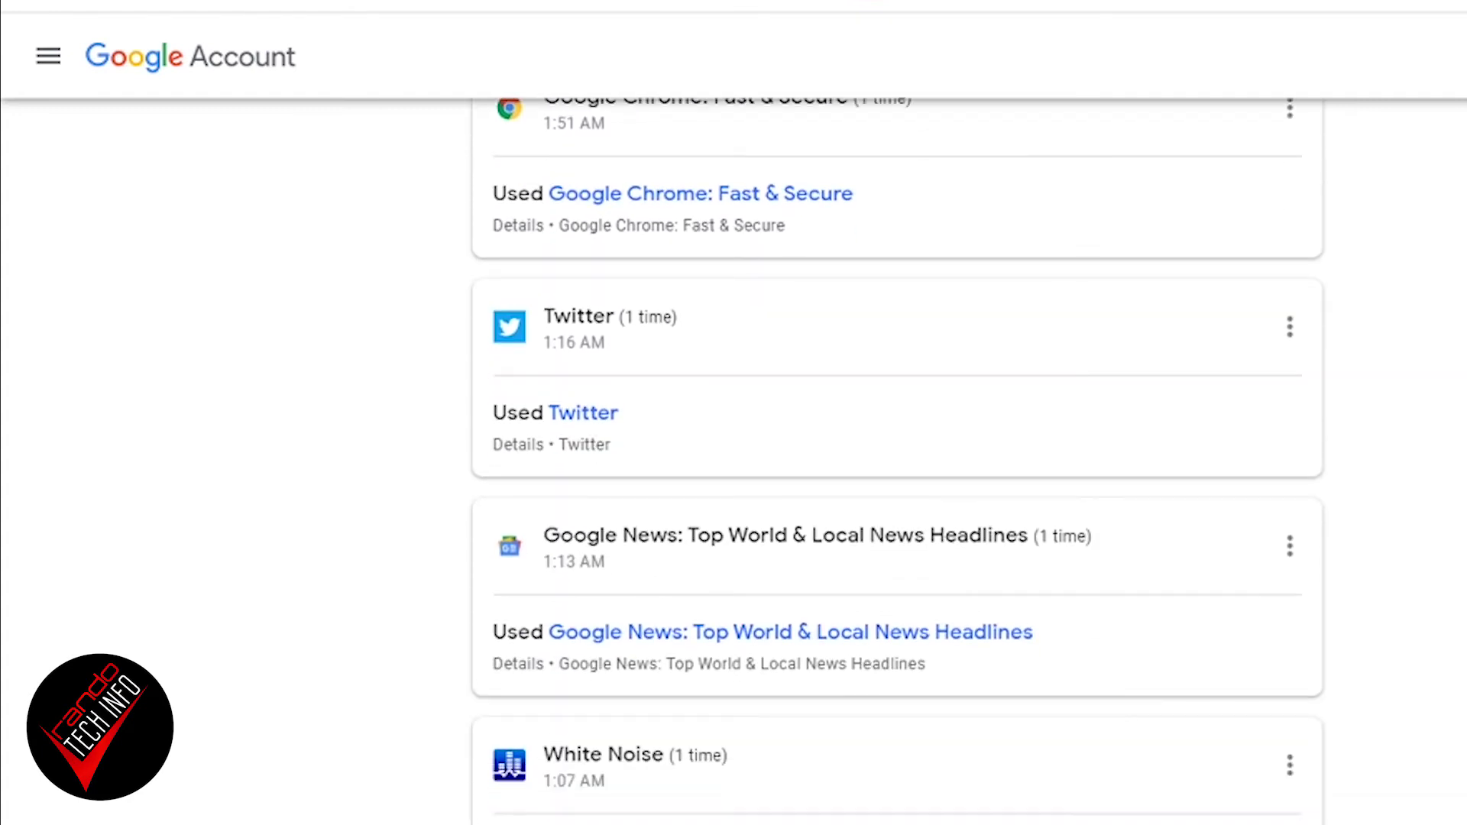
{"action": "scroll", "coordinate": [897, 458], "scroll_direction": "down", "scroll_amount": 4}
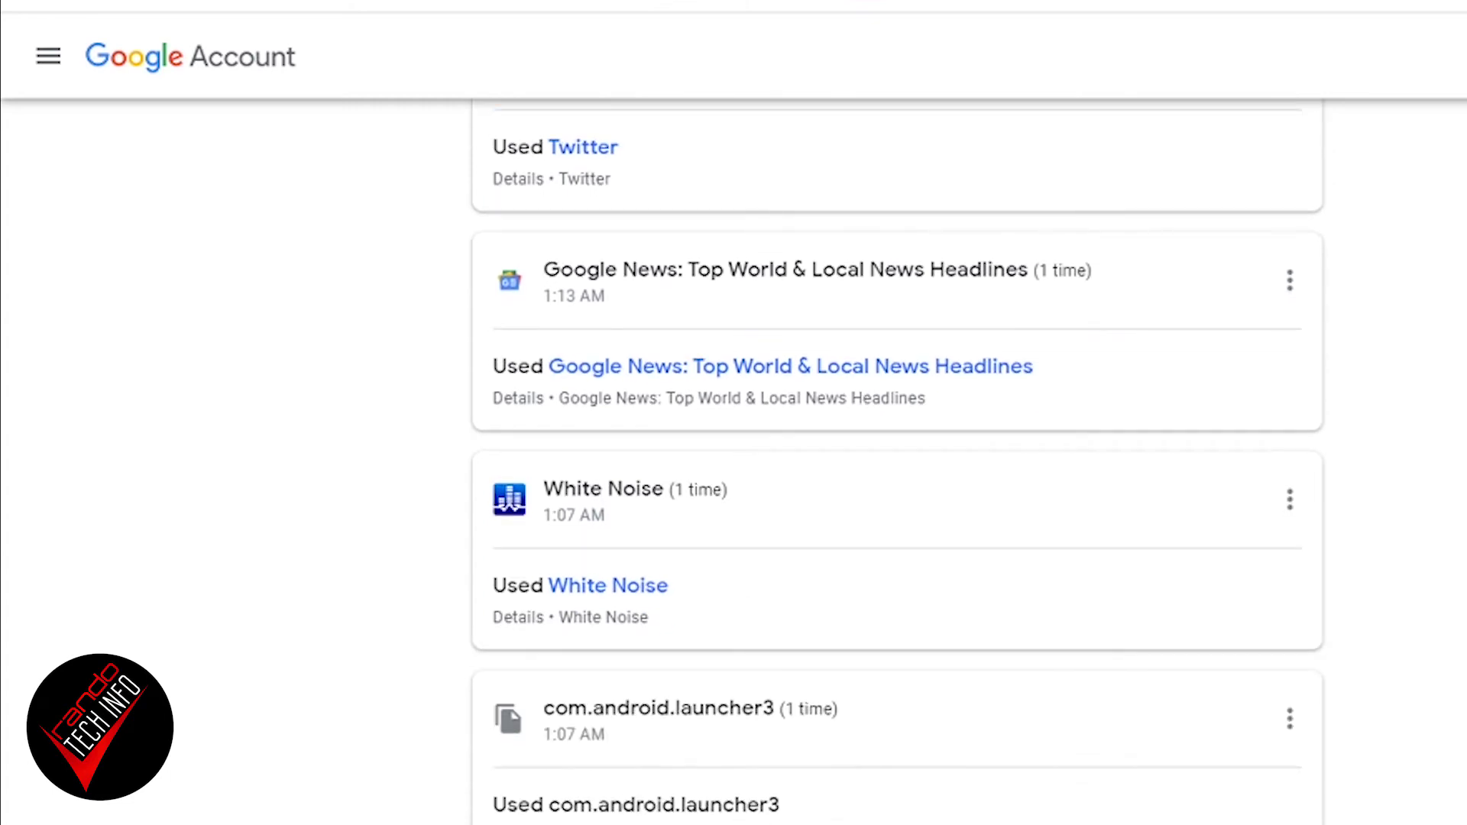
{"action": "scroll", "coordinate": [897, 459], "scroll_direction": "up", "scroll_amount": 2}
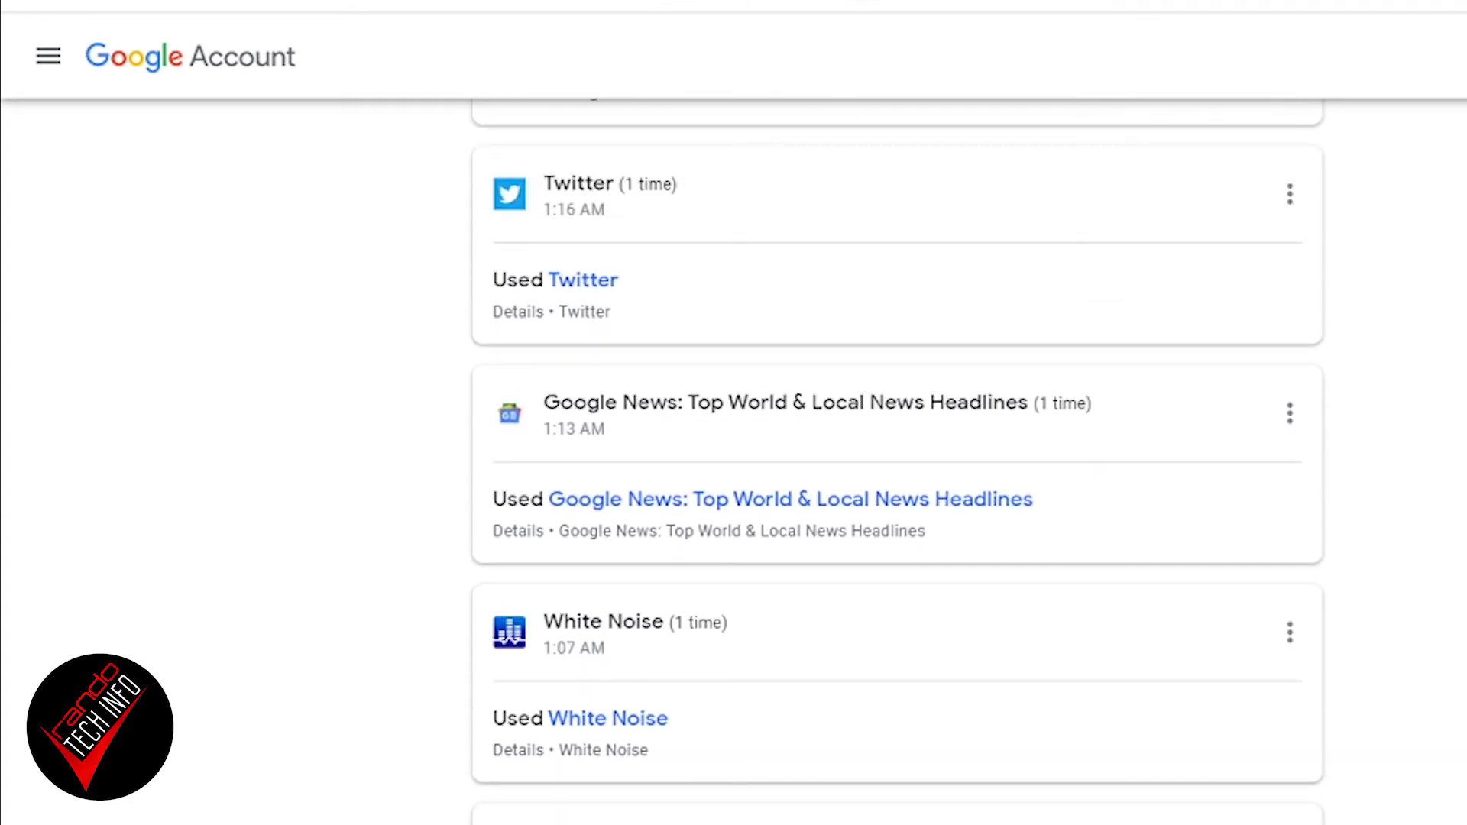
{"action": "scroll", "coordinate": [897, 459], "scroll_direction": "up", "scroll_amount": 6}
{"action": "scroll", "coordinate": [897, 459], "scroll_direction": "up", "scroll_amount": 18}
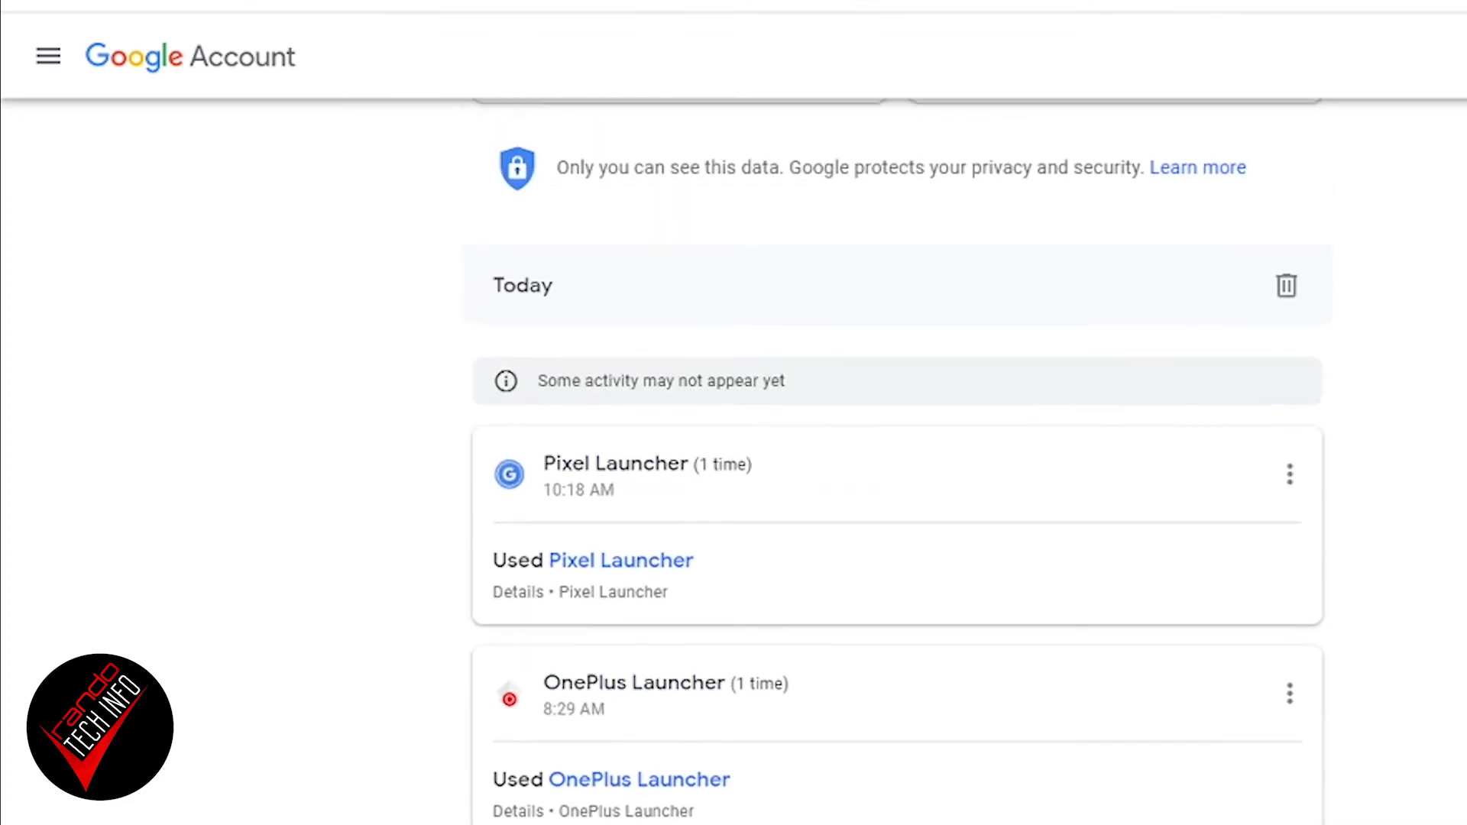
{"action": "scroll", "coordinate": [897, 458], "scroll_direction": "up", "scroll_amount": 10}
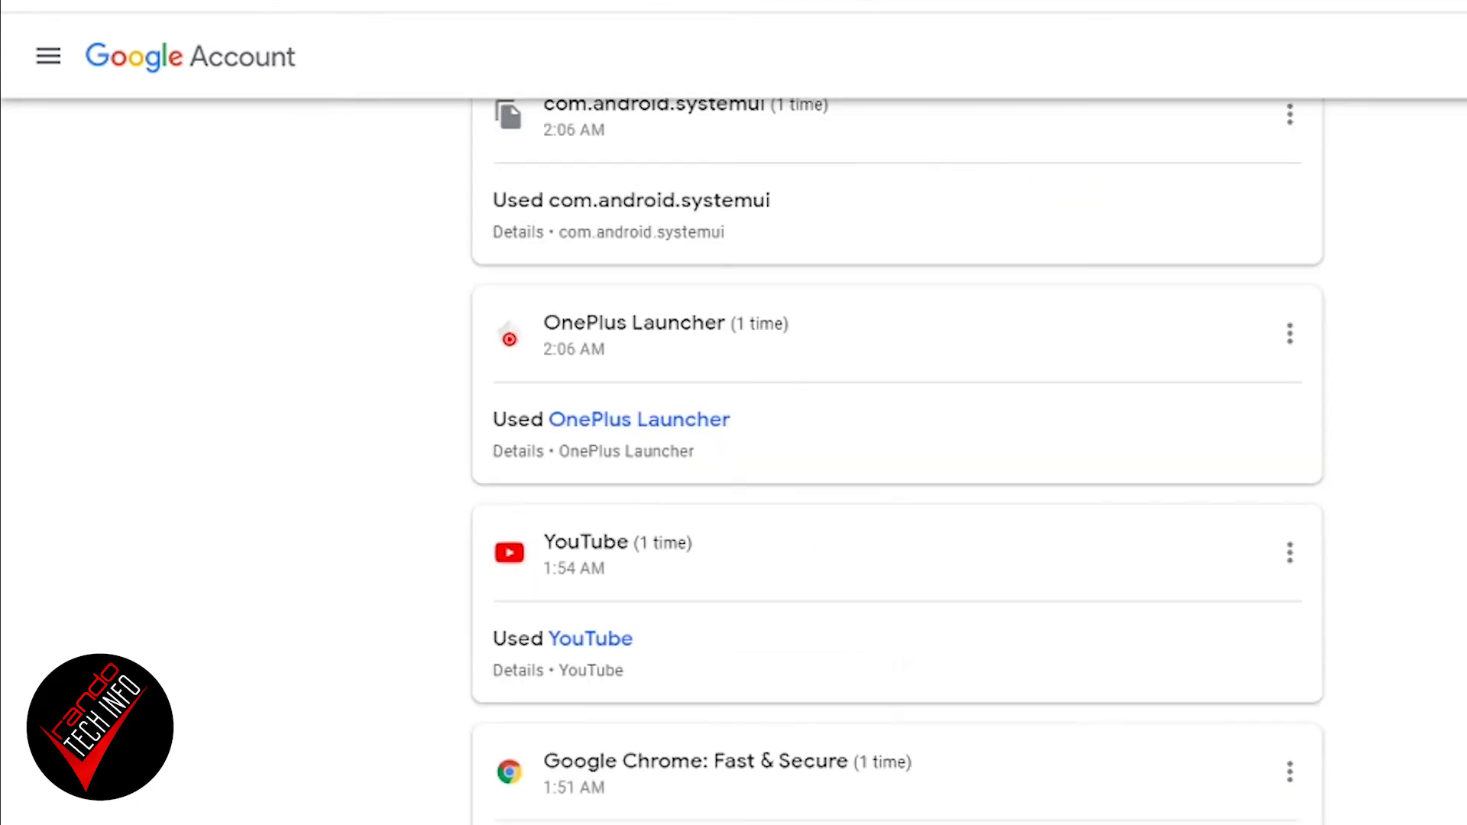
{"action": "scroll", "coordinate": [897, 458], "scroll_direction": "down", "scroll_amount": 6}
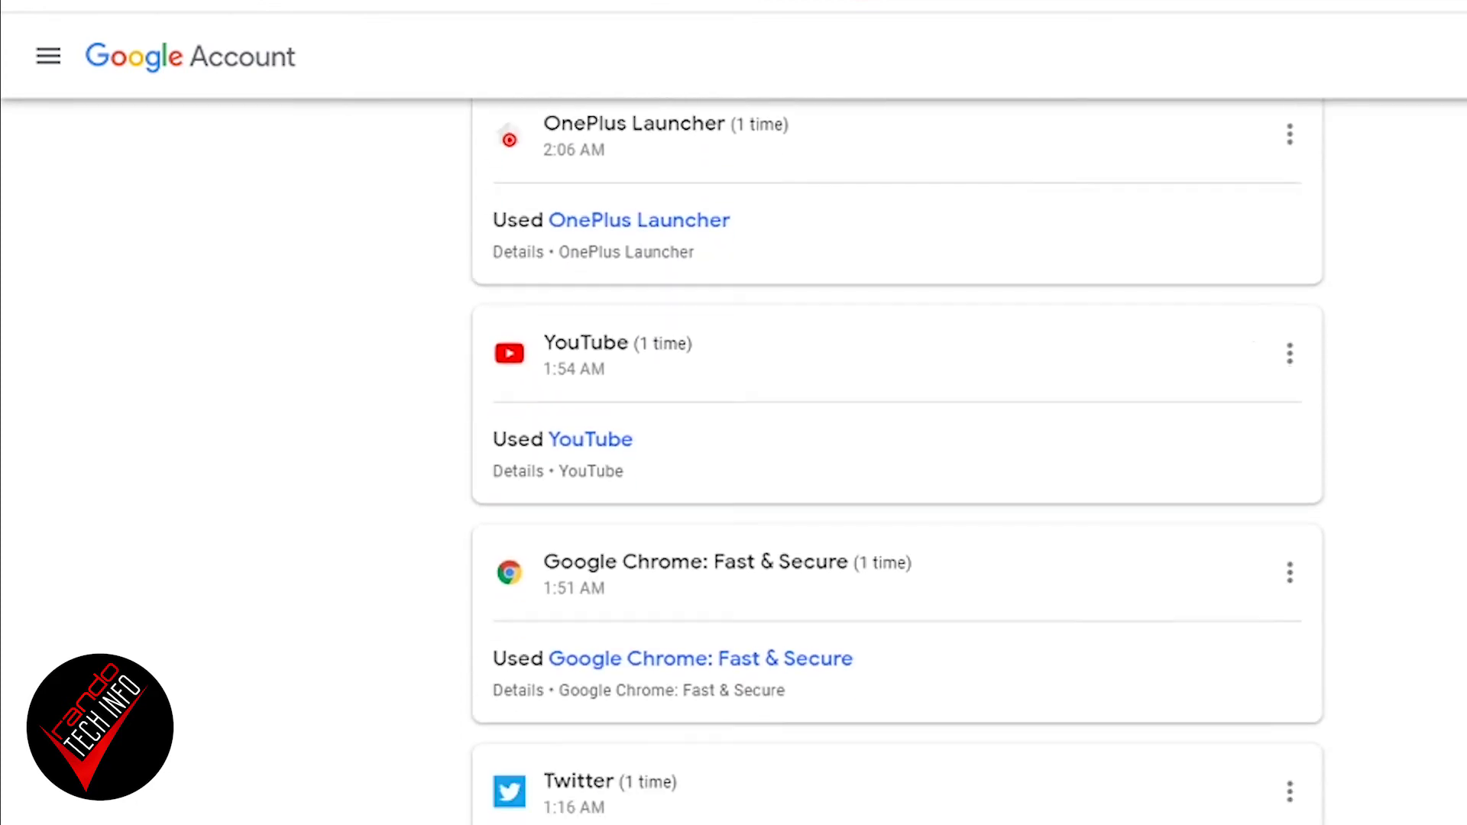
{"action": "scroll", "coordinate": [897, 459], "scroll_direction": "down", "scroll_amount": 8}
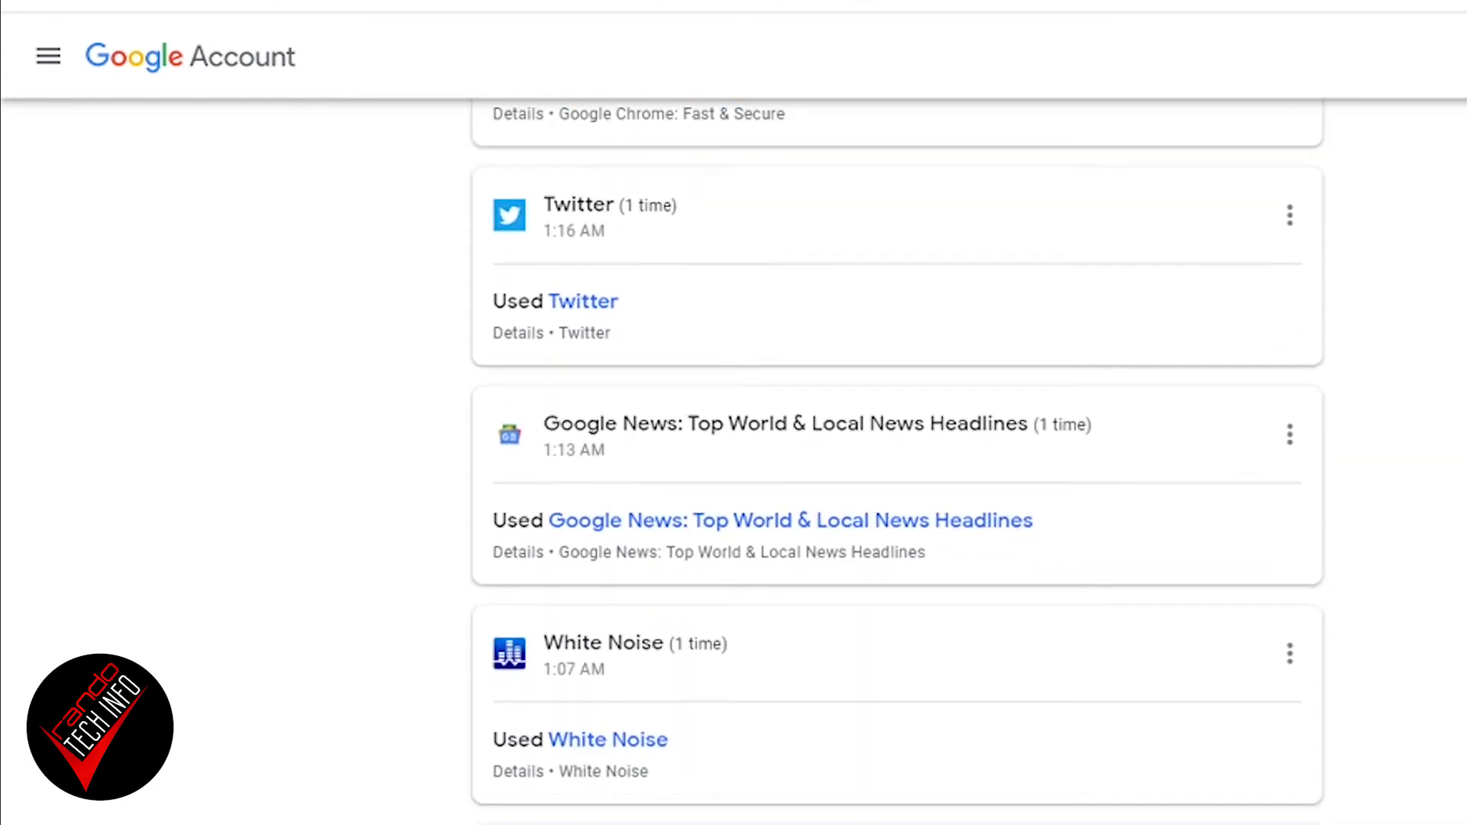
{"action": "scroll", "coordinate": [897, 458], "scroll_direction": "down", "scroll_amount": 7}
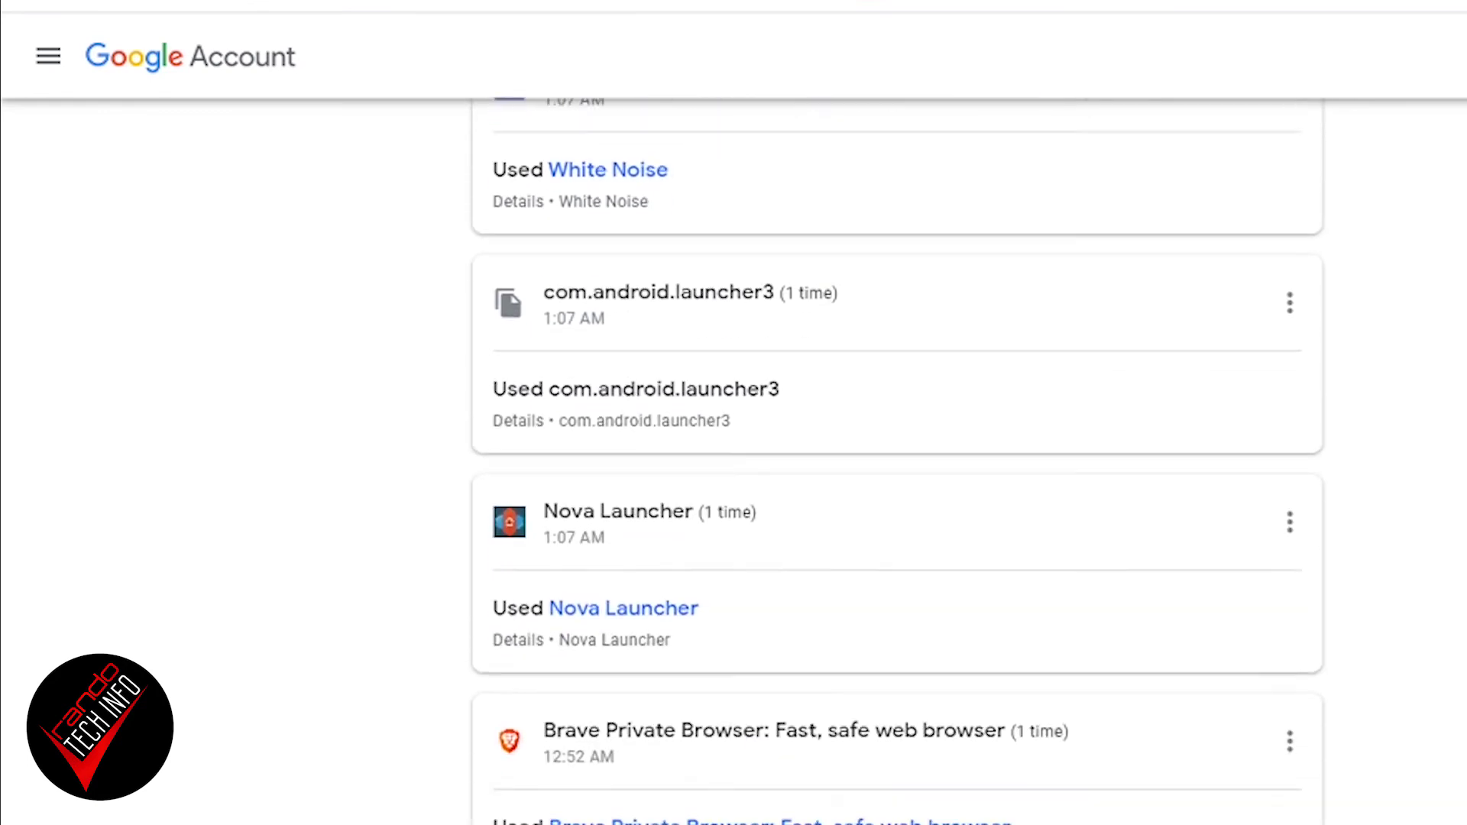
{"action": "scroll", "coordinate": [897, 458], "scroll_direction": "down", "scroll_amount": 5}
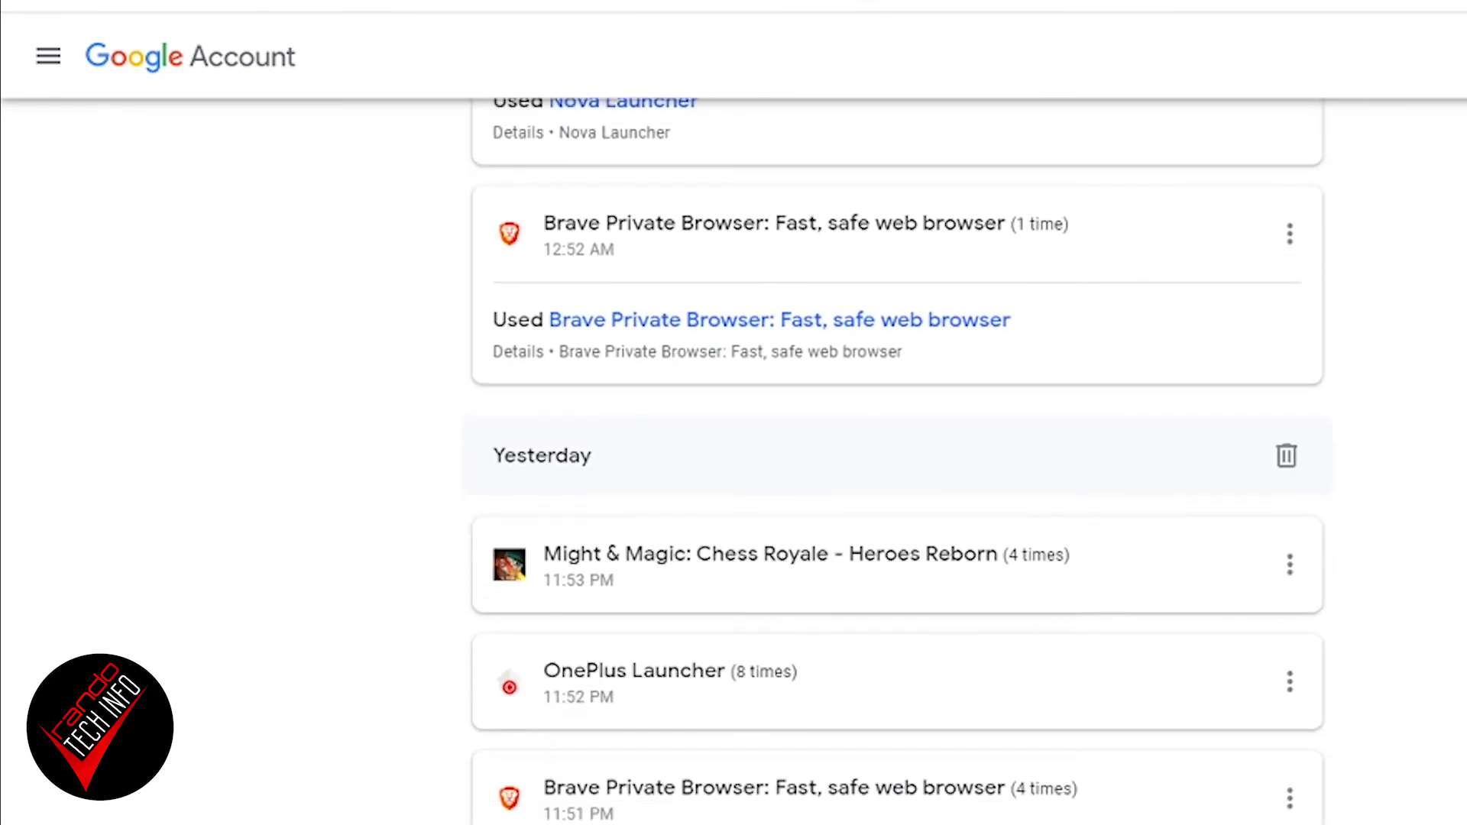
{"action": "scroll", "coordinate": [897, 458], "scroll_direction": "down", "scroll_amount": 7}
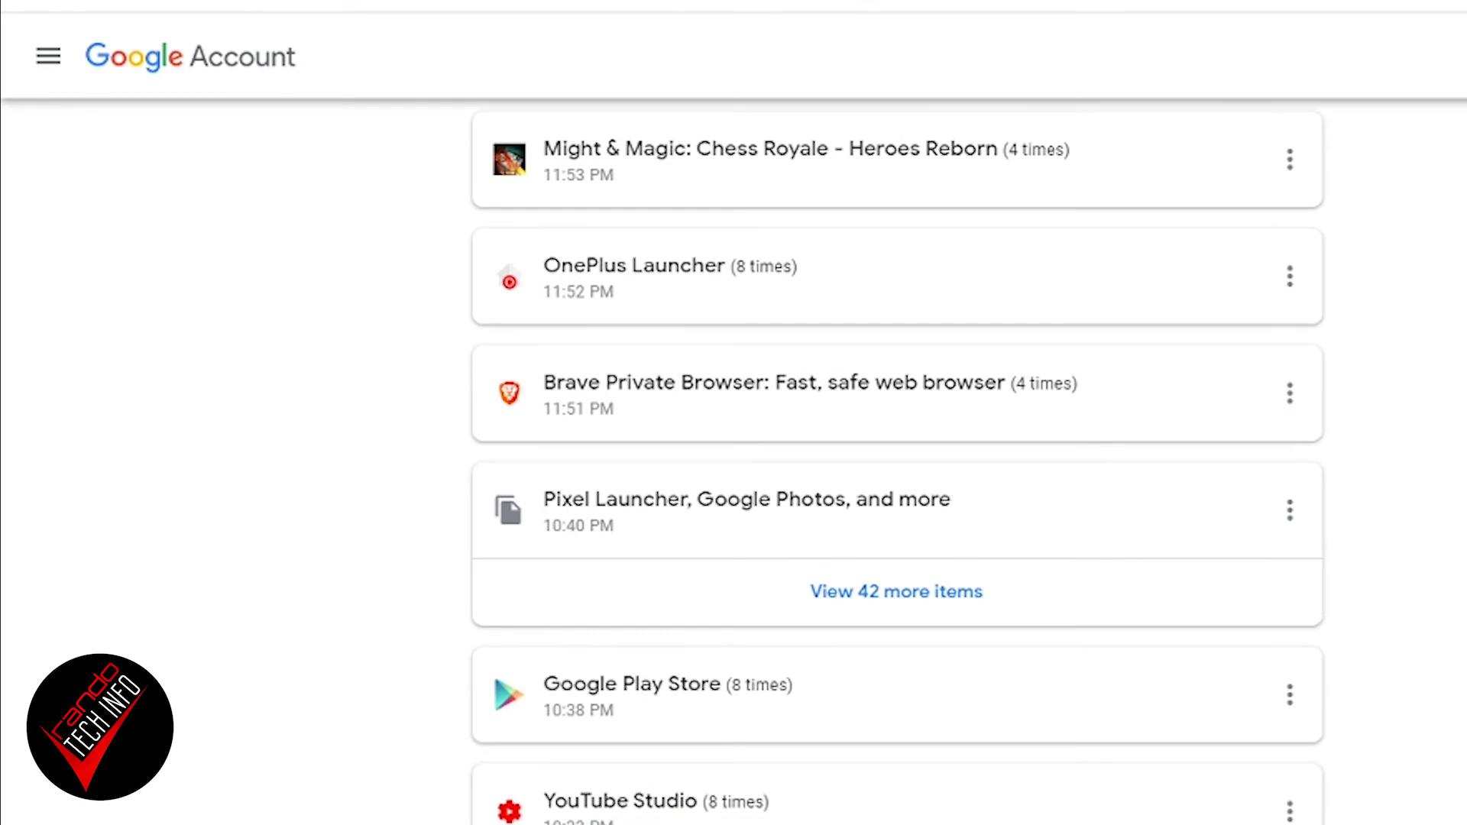
{"action": "scroll", "coordinate": [897, 458], "scroll_direction": "down", "scroll_amount": 2}
{"action": "scroll", "coordinate": [897, 459], "scroll_direction": "up", "scroll_amount": 12}
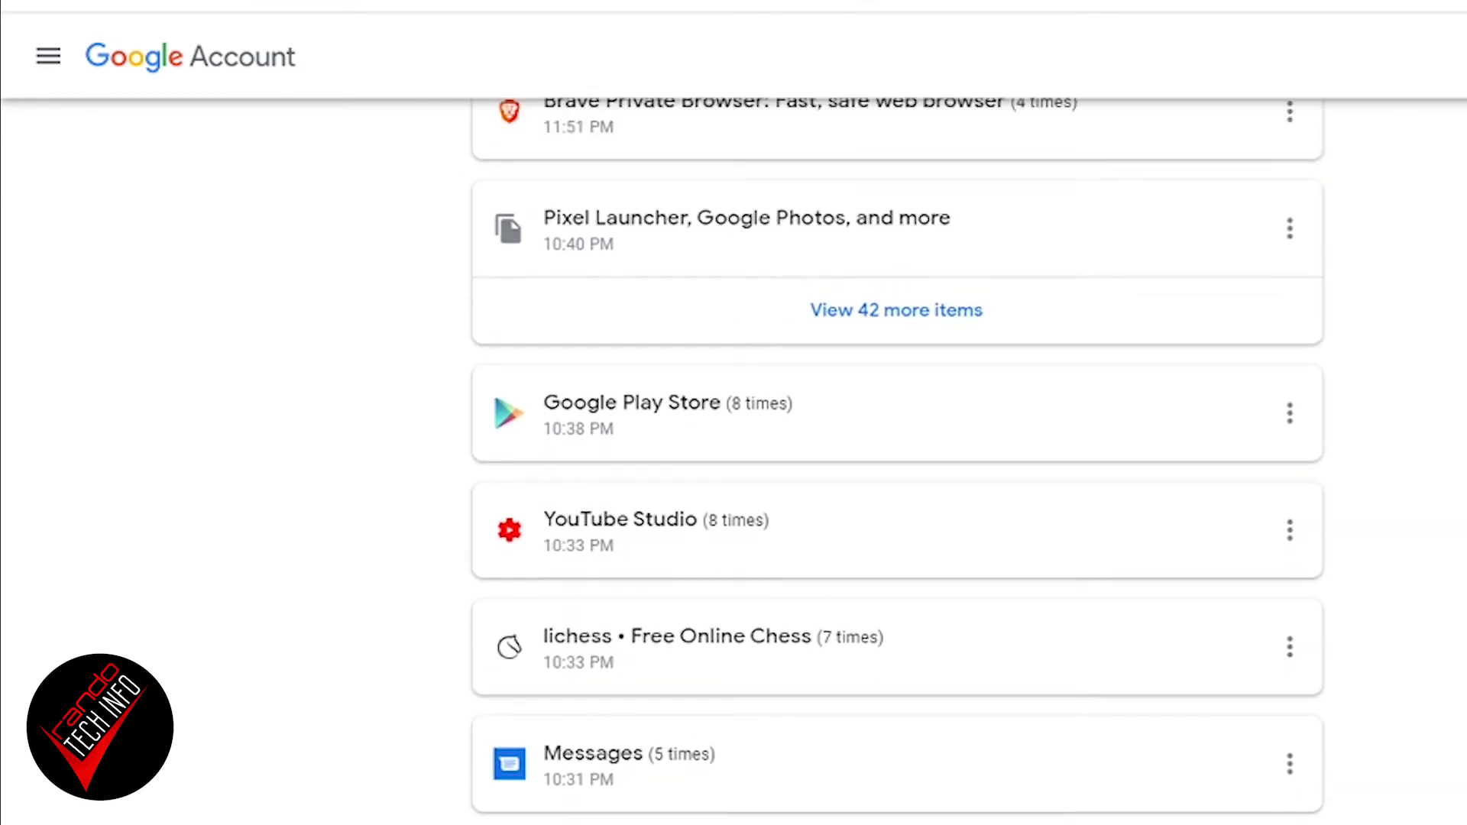
{"action": "scroll", "coordinate": [897, 459], "scroll_direction": "up", "scroll_amount": 12}
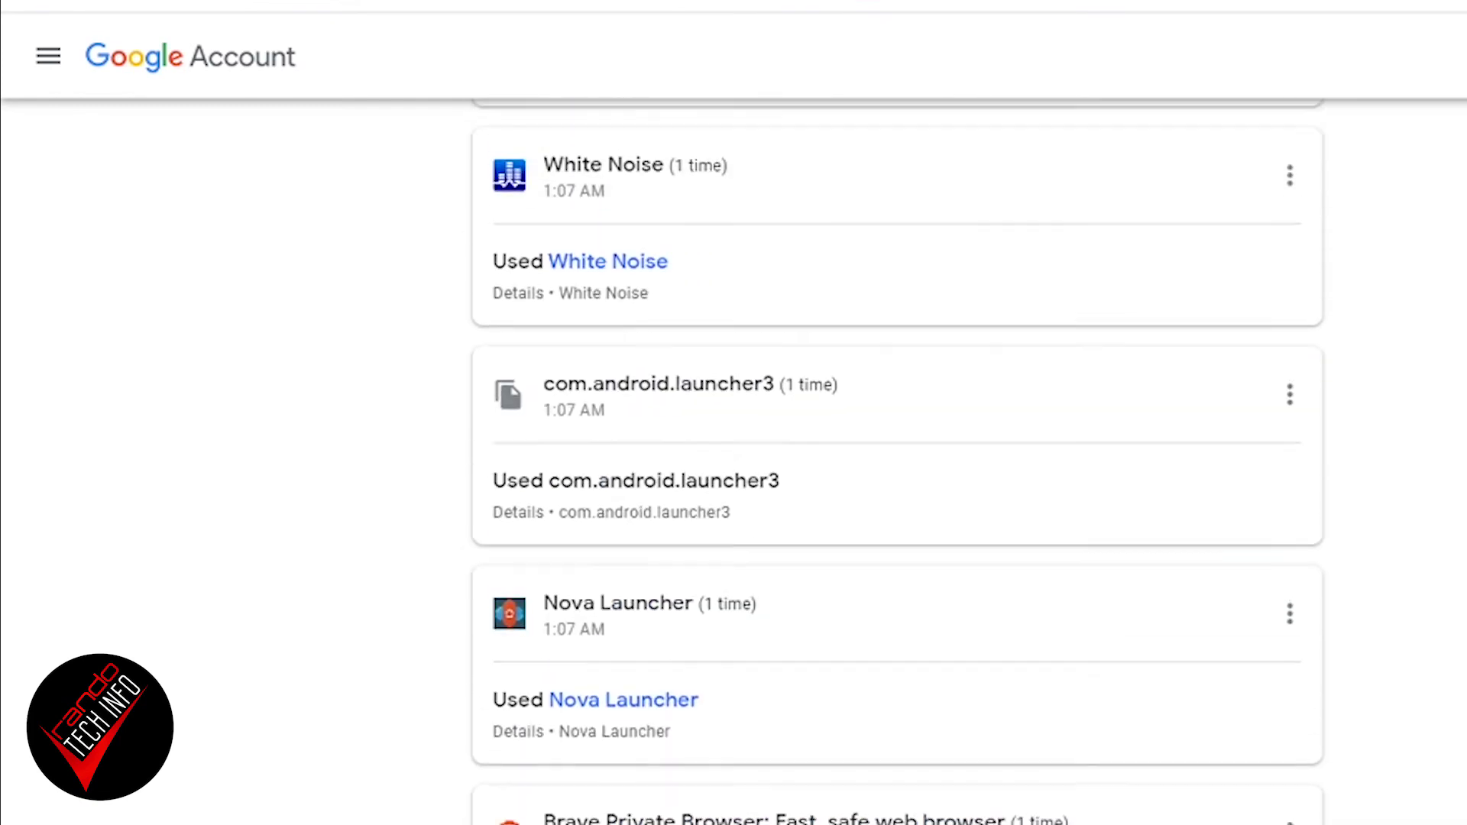
{"action": "scroll", "coordinate": [897, 458], "scroll_direction": "up", "scroll_amount": 15}
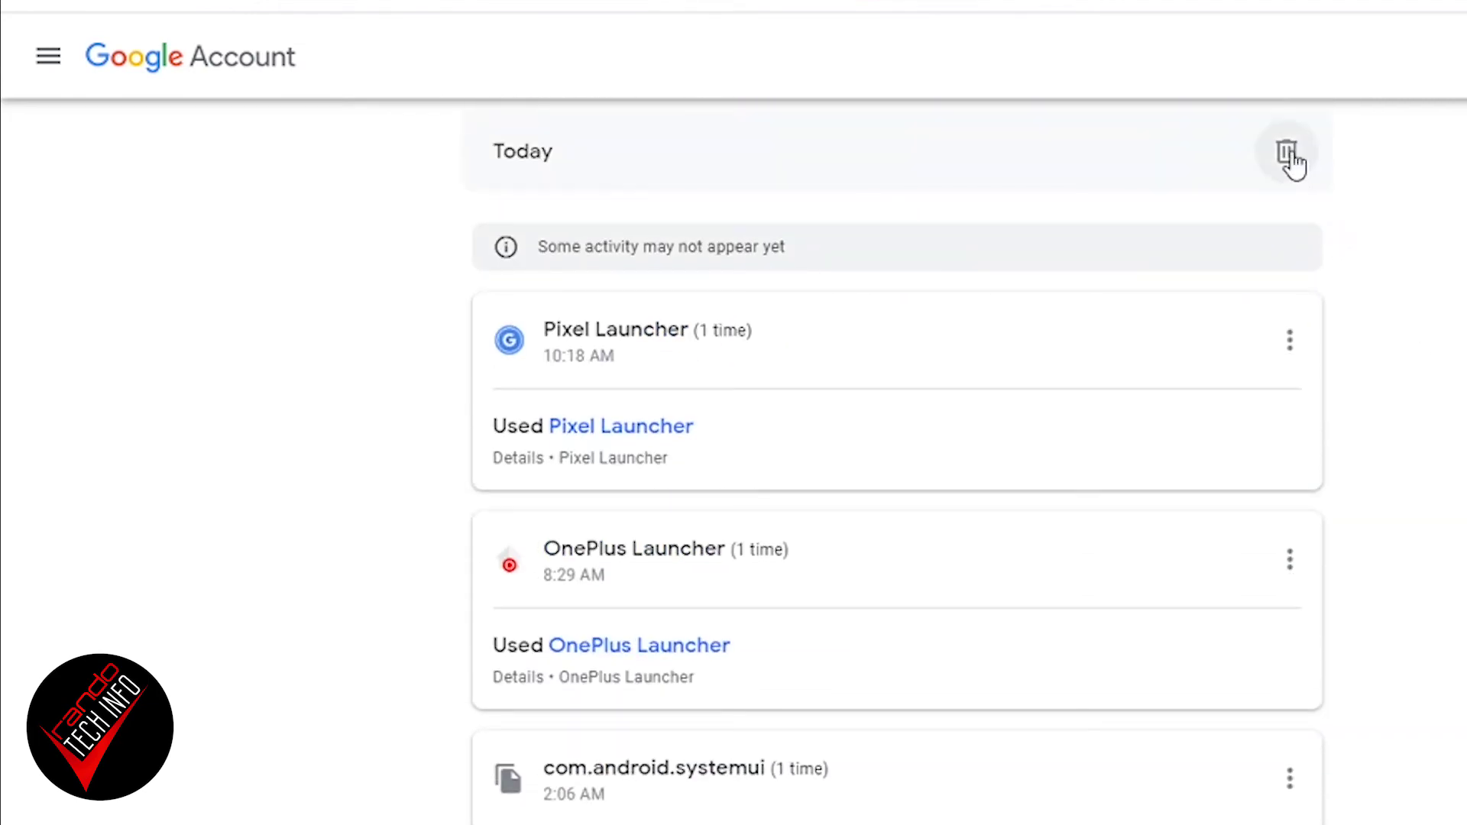
Delete all of today's activity, view the Might & Magic entry's options without choosing, and return to the top.
{"action": "left_click", "coordinate": [1290, 152]}
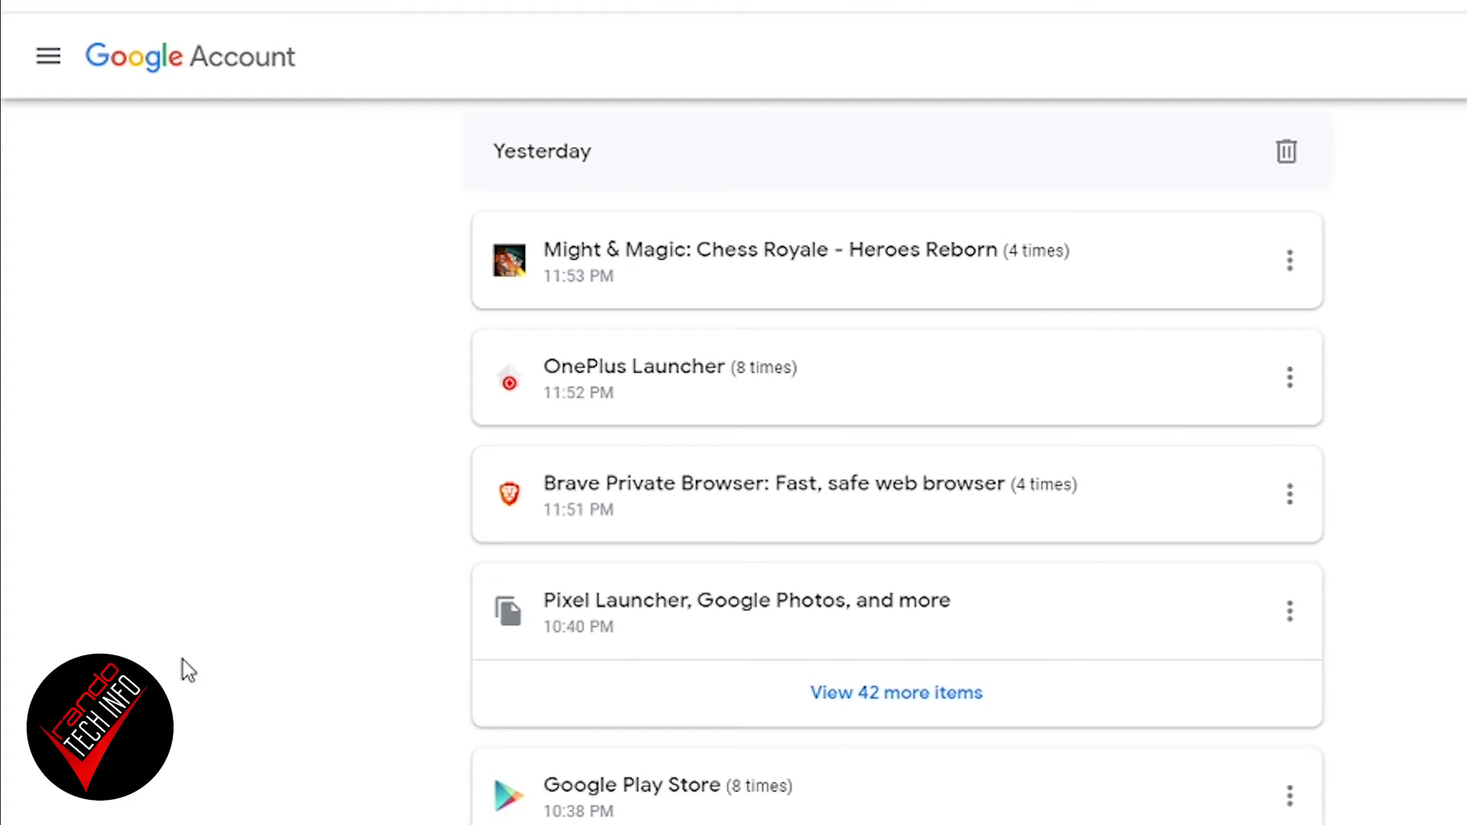
{"action": "scroll", "coordinate": [182, 659], "scroll_direction": "up", "scroll_amount": 3}
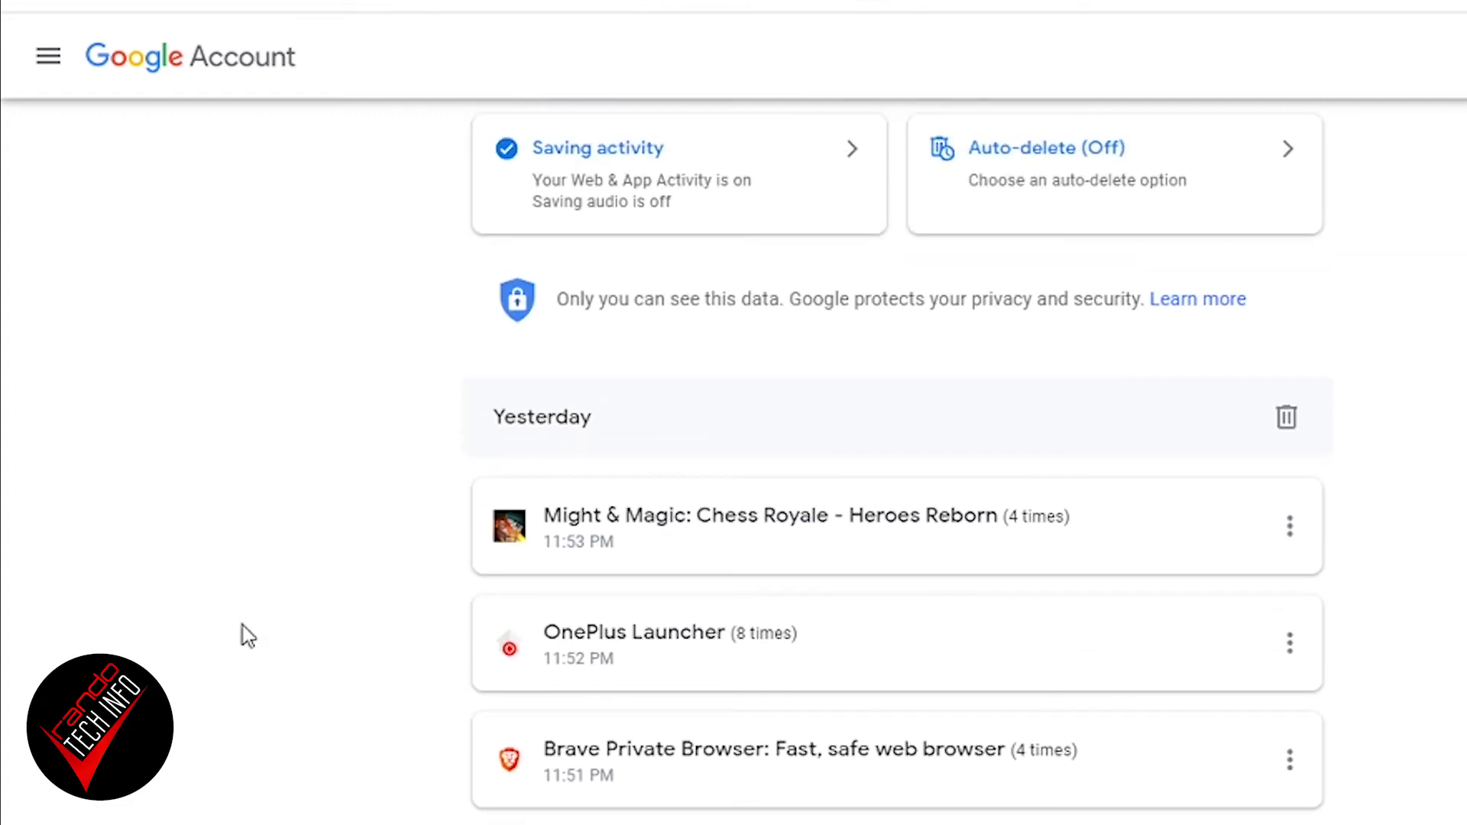
{"action": "left_click", "coordinate": [1296, 535]}
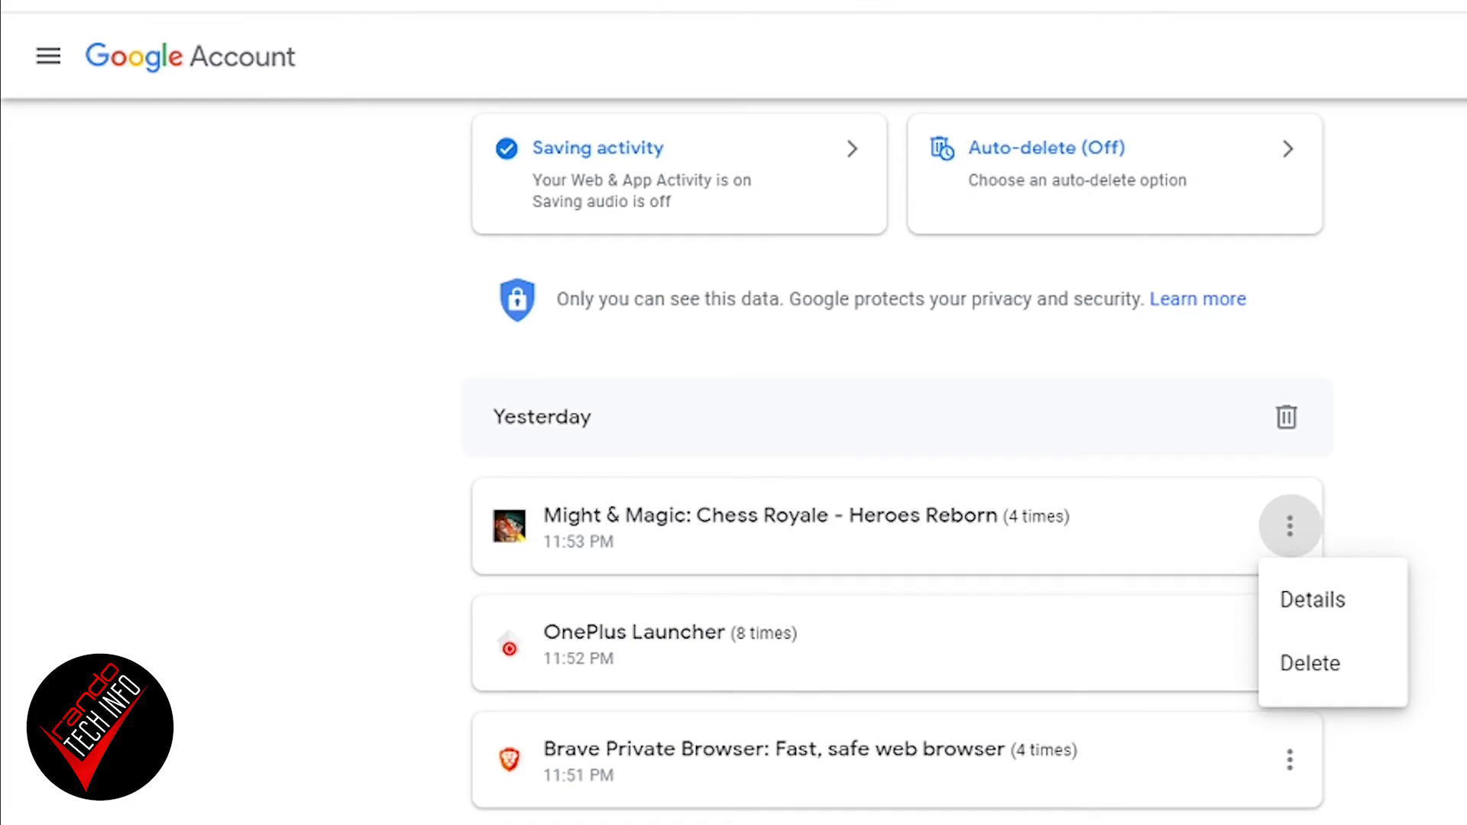
{"action": "scroll", "coordinate": [894, 459], "scroll_direction": "down", "scroll_amount": 2}
{"action": "key", "text": "Escape"}
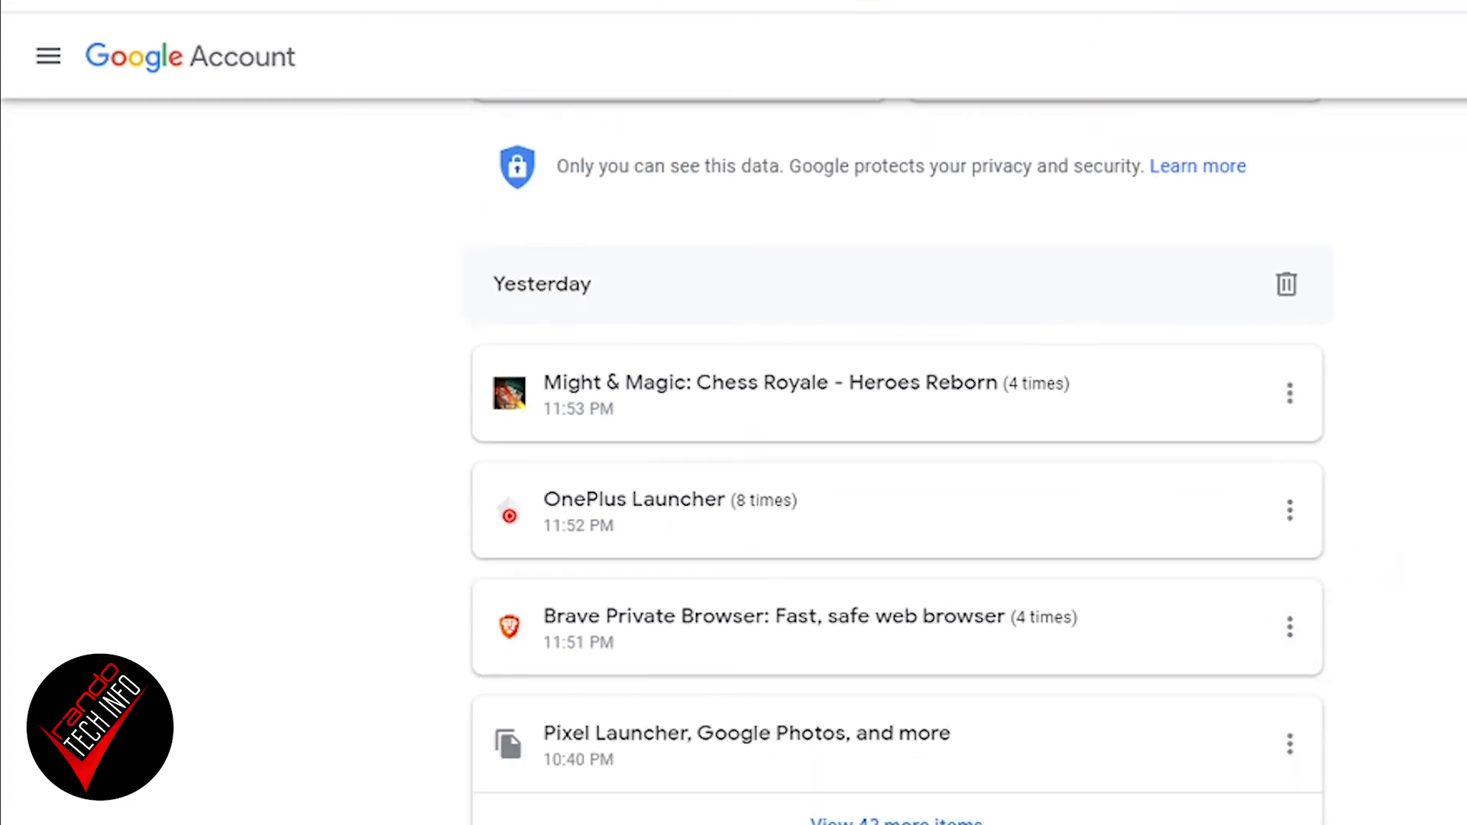
{"action": "scroll", "coordinate": [897, 459], "scroll_direction": "up", "scroll_amount": 2}
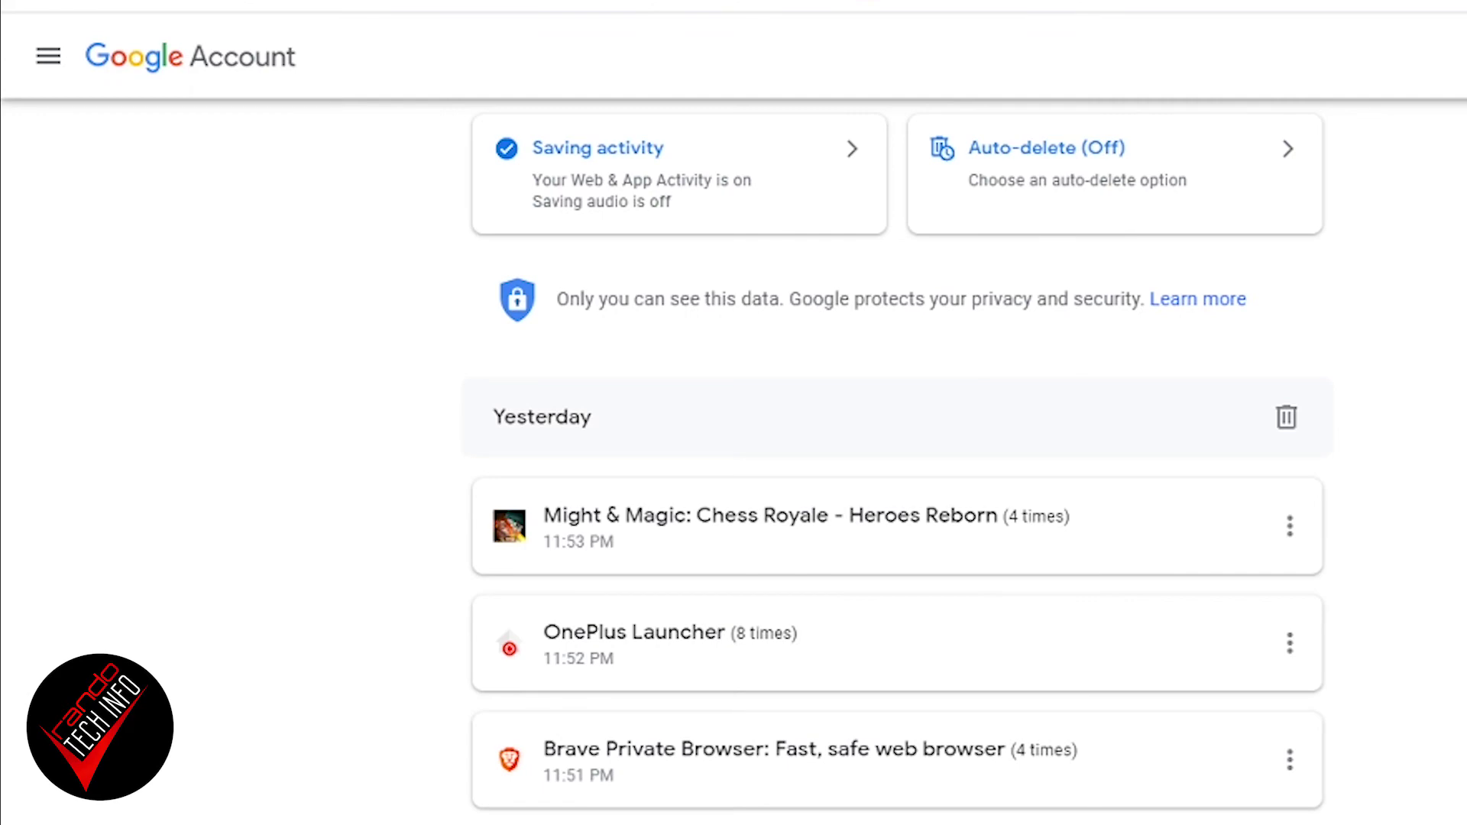
{"action": "scroll", "coordinate": [897, 459], "scroll_direction": "up", "scroll_amount": 9}
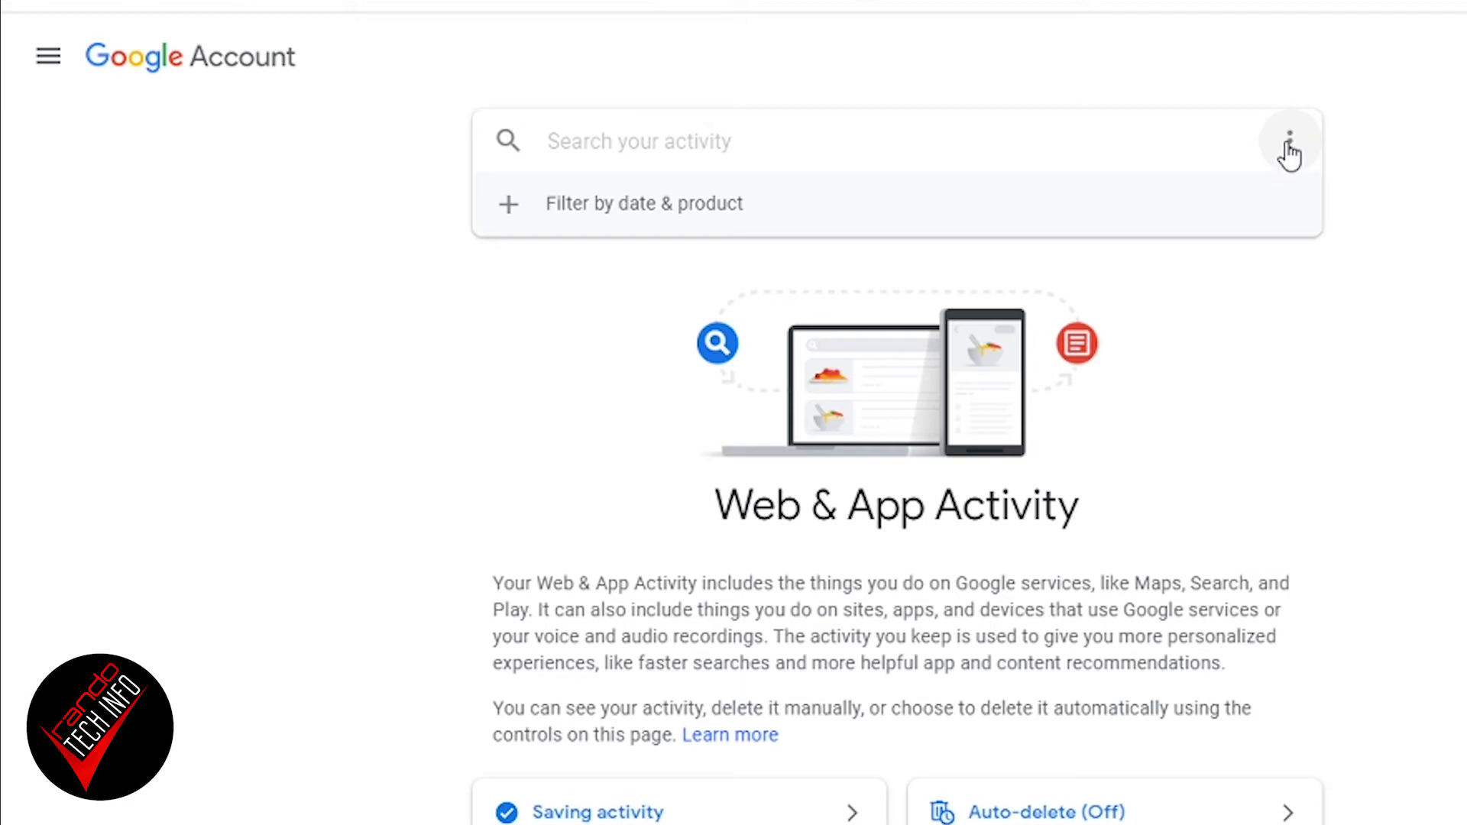
{"action": "left_click", "coordinate": [1290, 146]}
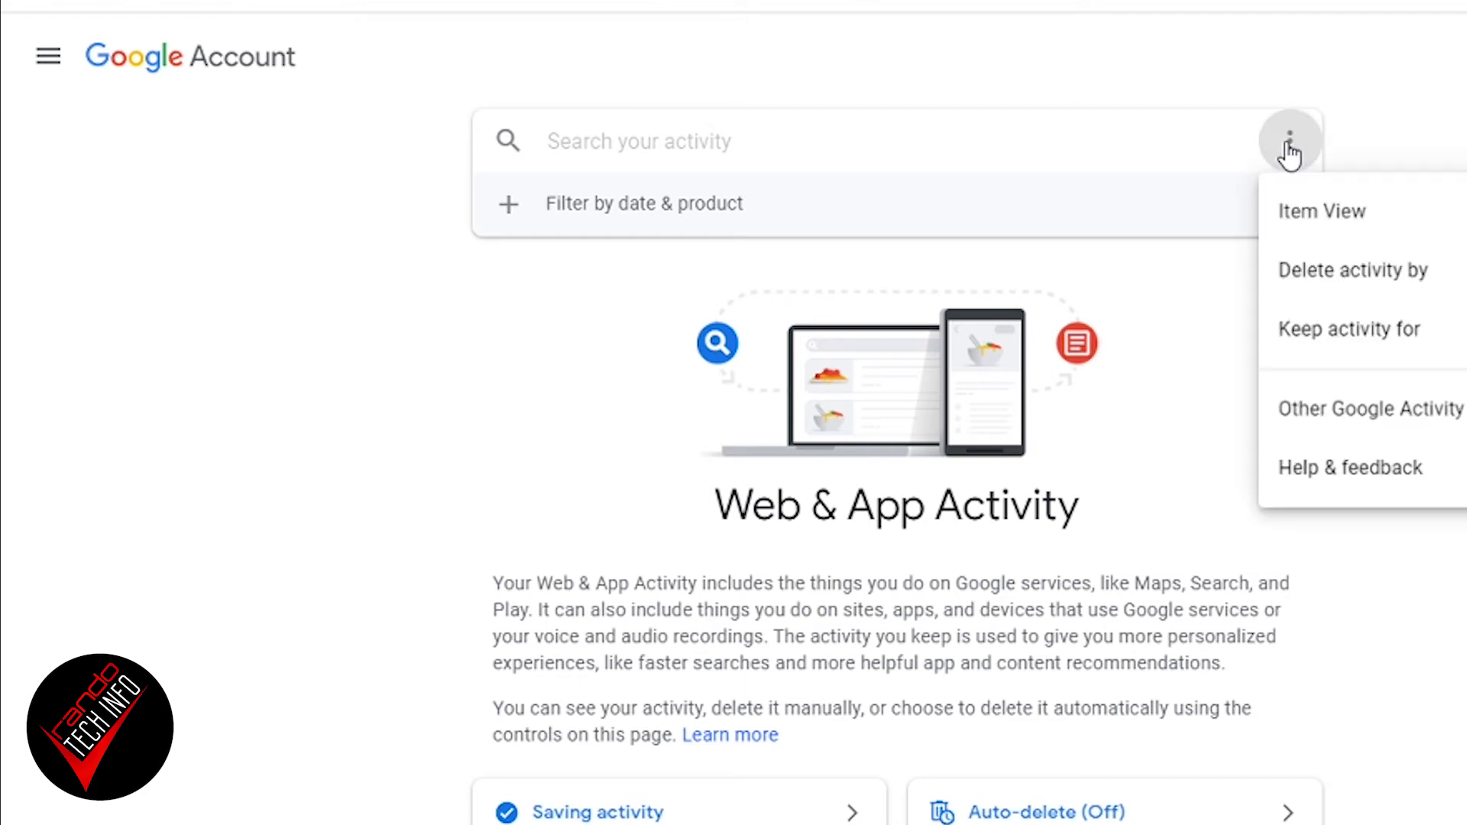
{"action": "left_click", "coordinate": [1358, 302]}
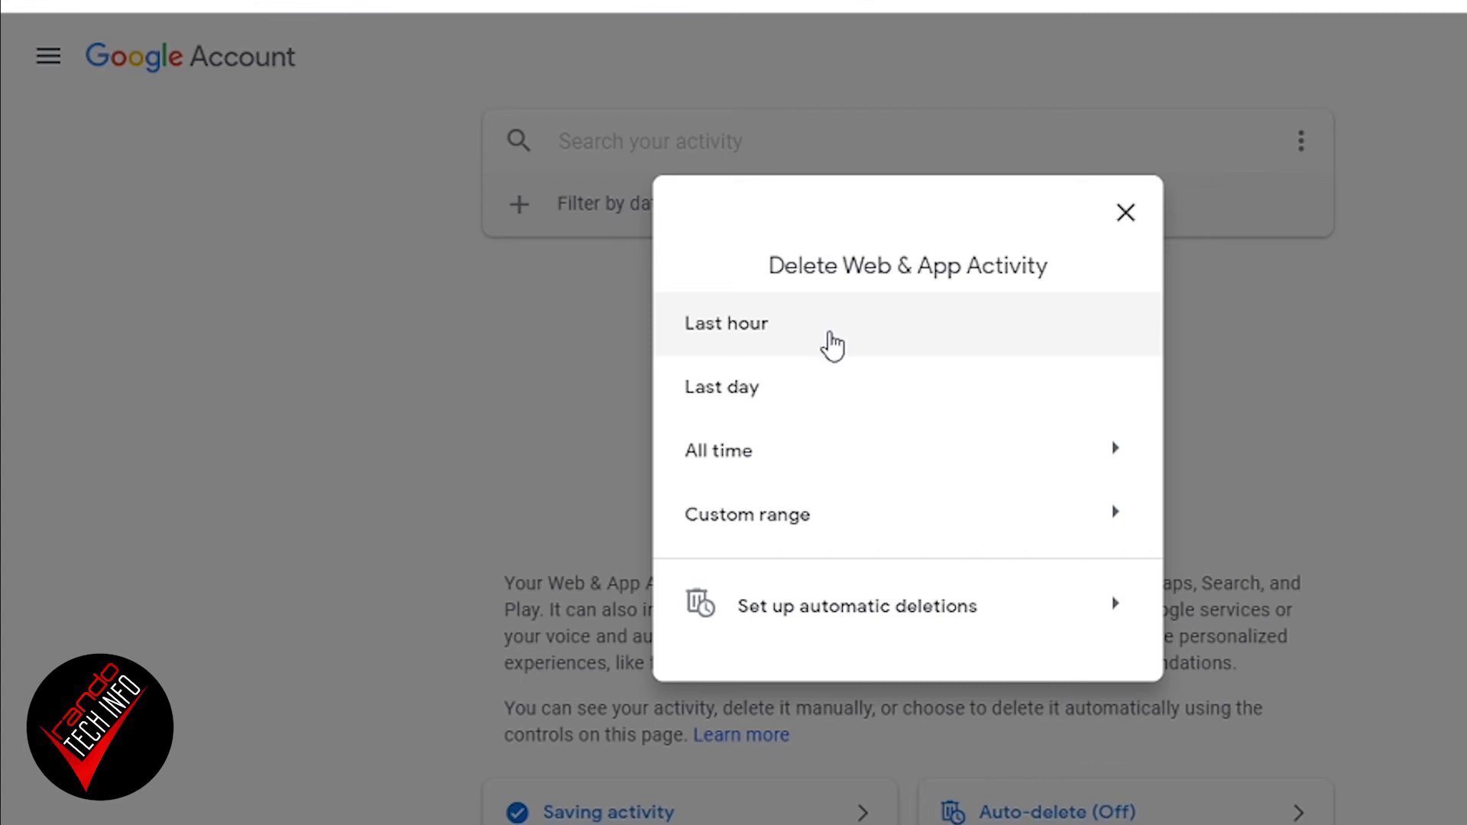
{"action": "left_click", "coordinate": [1113, 449]}
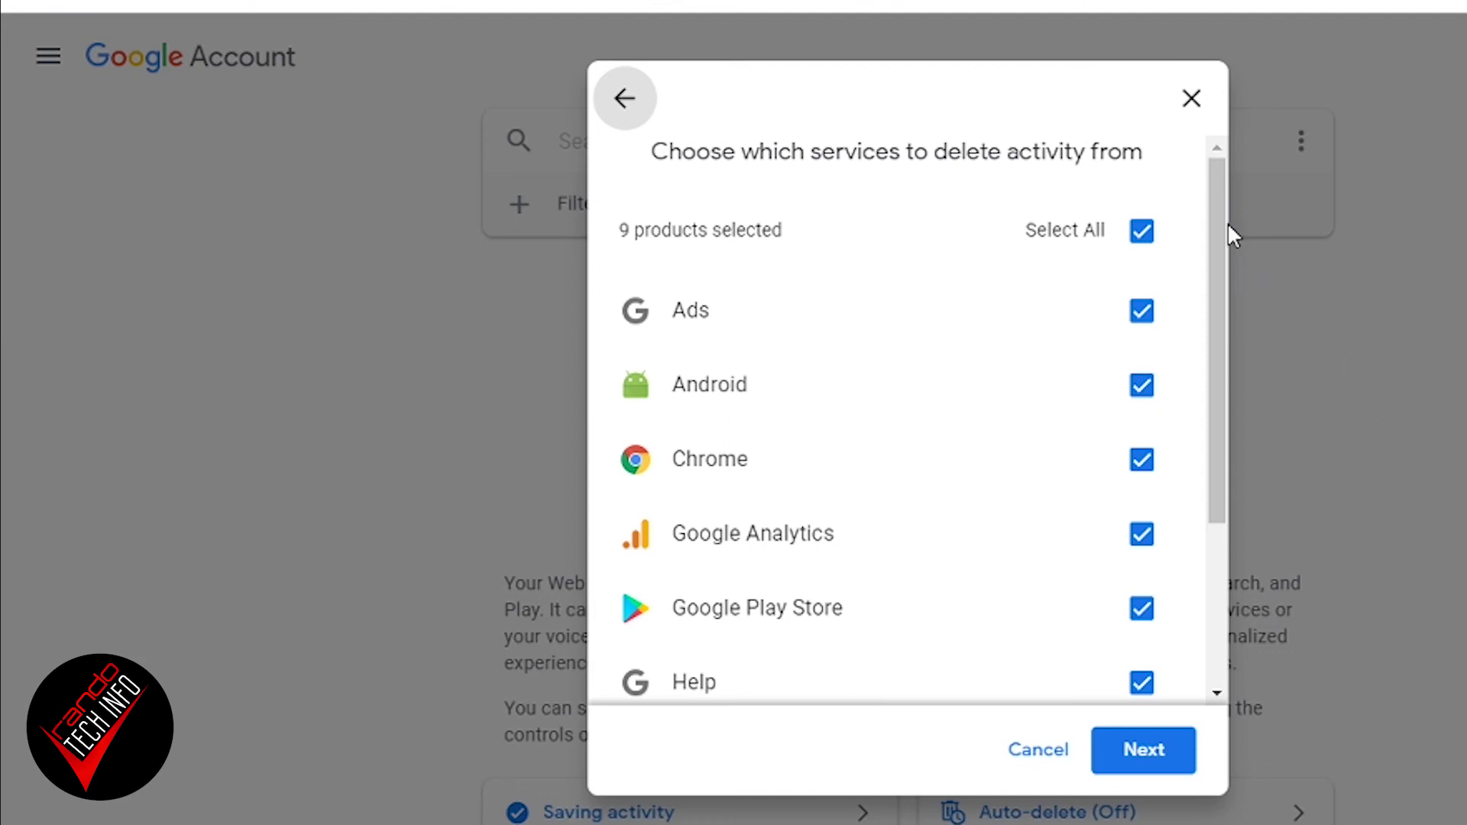
{"action": "left_click", "coordinate": [1192, 100]}
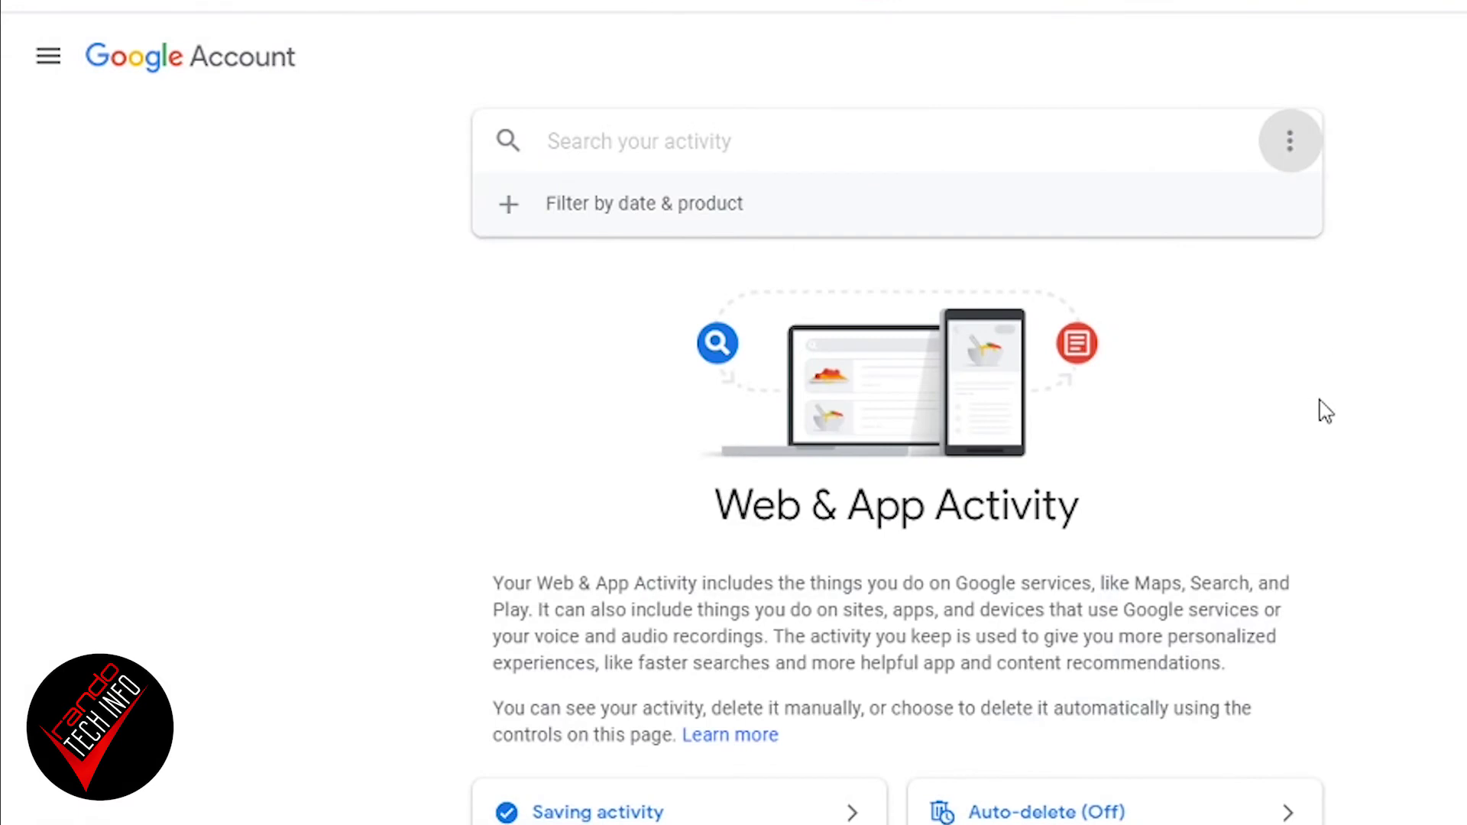
Scroll down and view the Auto-delete (Off) options for Web & App Activity.
{"action": "scroll", "coordinate": [1326, 412], "scroll_direction": "down", "scroll_amount": 3}
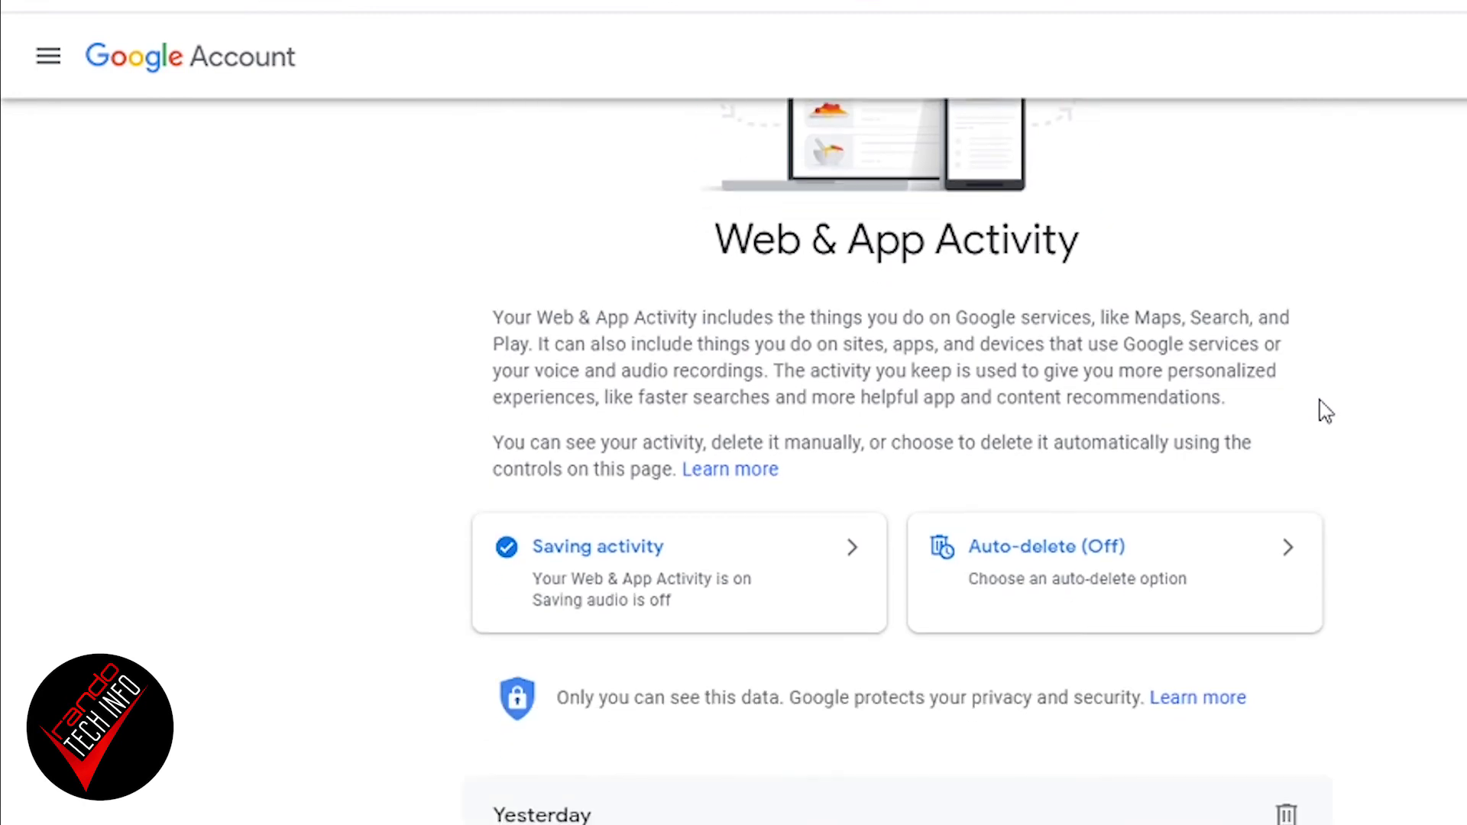
{"action": "left_click", "coordinate": [1047, 591]}
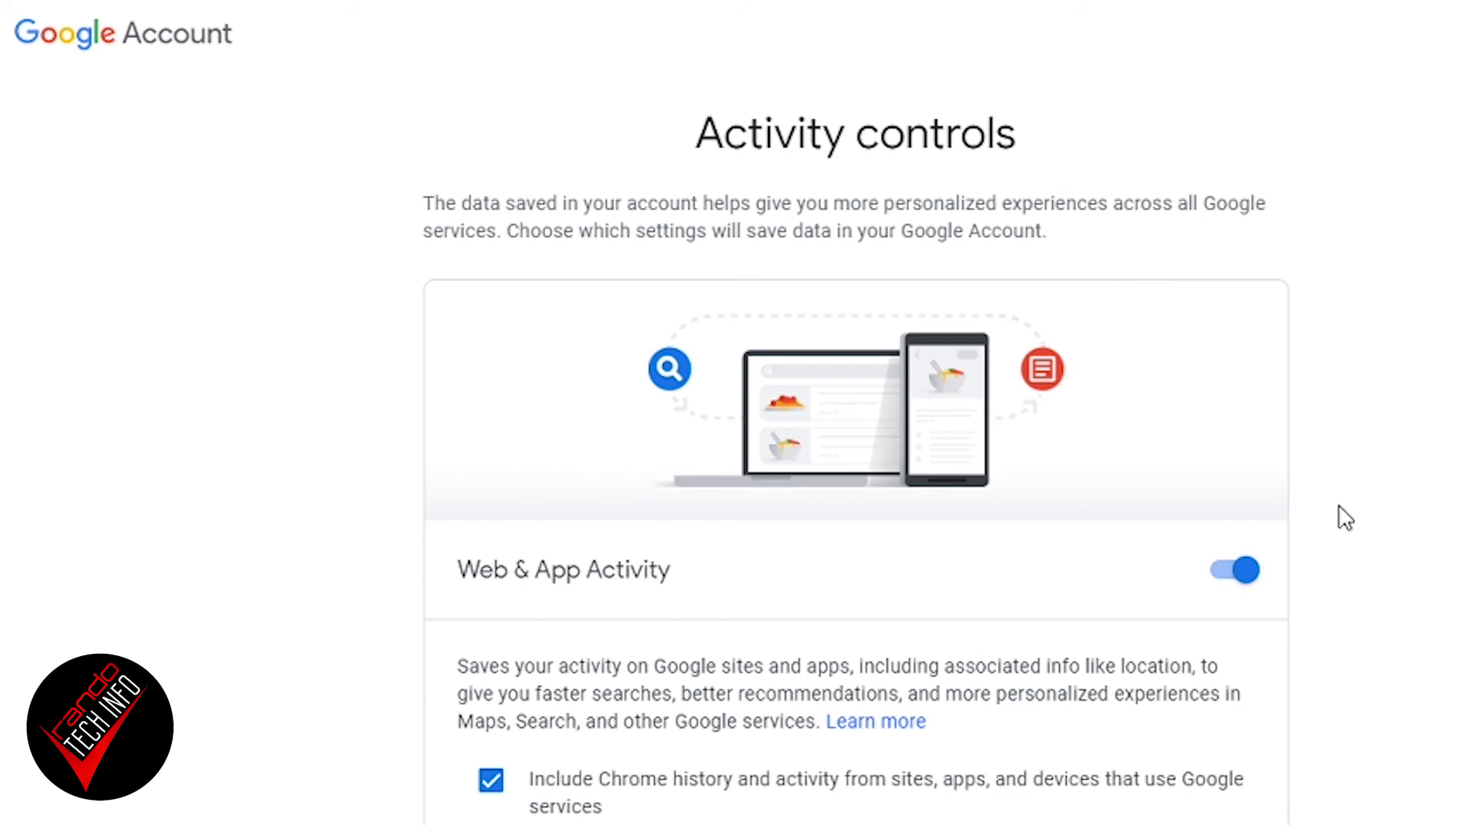
{"action": "scroll", "coordinate": [1373, 511], "scroll_direction": "down", "scroll_amount": 3}
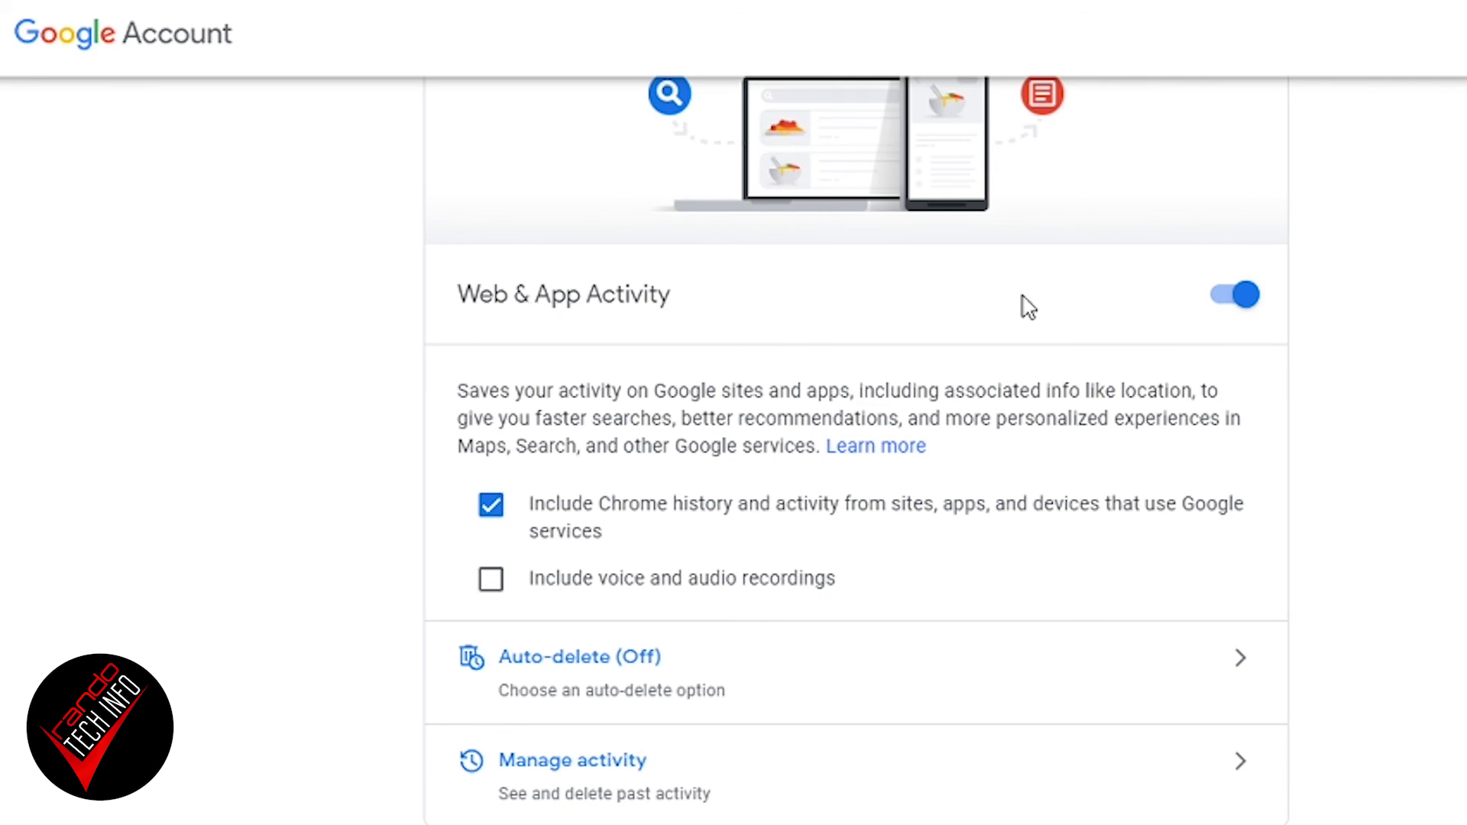
{"action": "scroll", "coordinate": [1451, 328], "scroll_direction": "down", "scroll_amount": 6}
{"action": "scroll", "coordinate": [1452, 337], "scroll_direction": "down", "scroll_amount": 4}
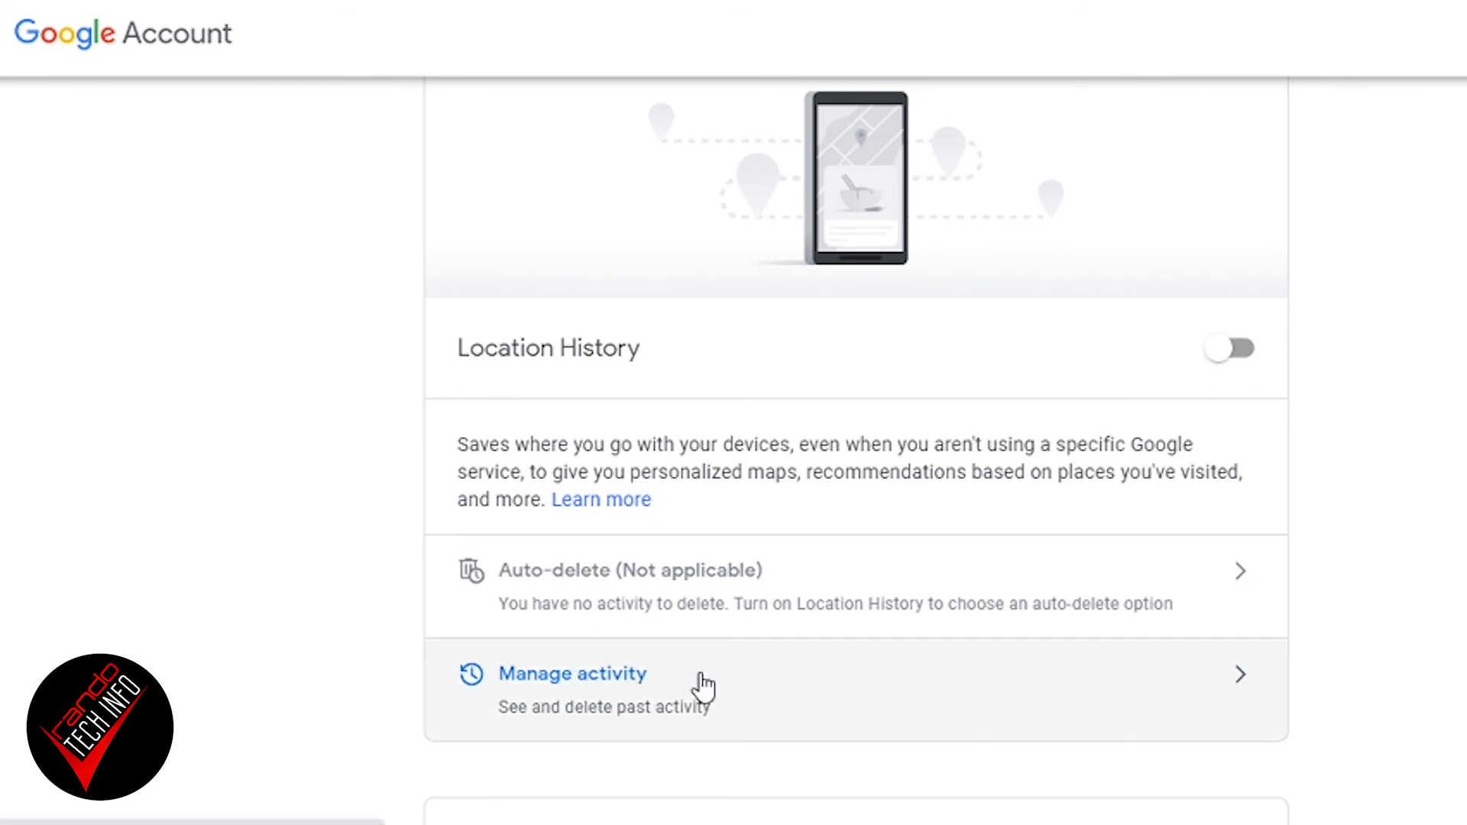
{"action": "scroll", "coordinate": [703, 686], "scroll_direction": "down", "scroll_amount": 5}
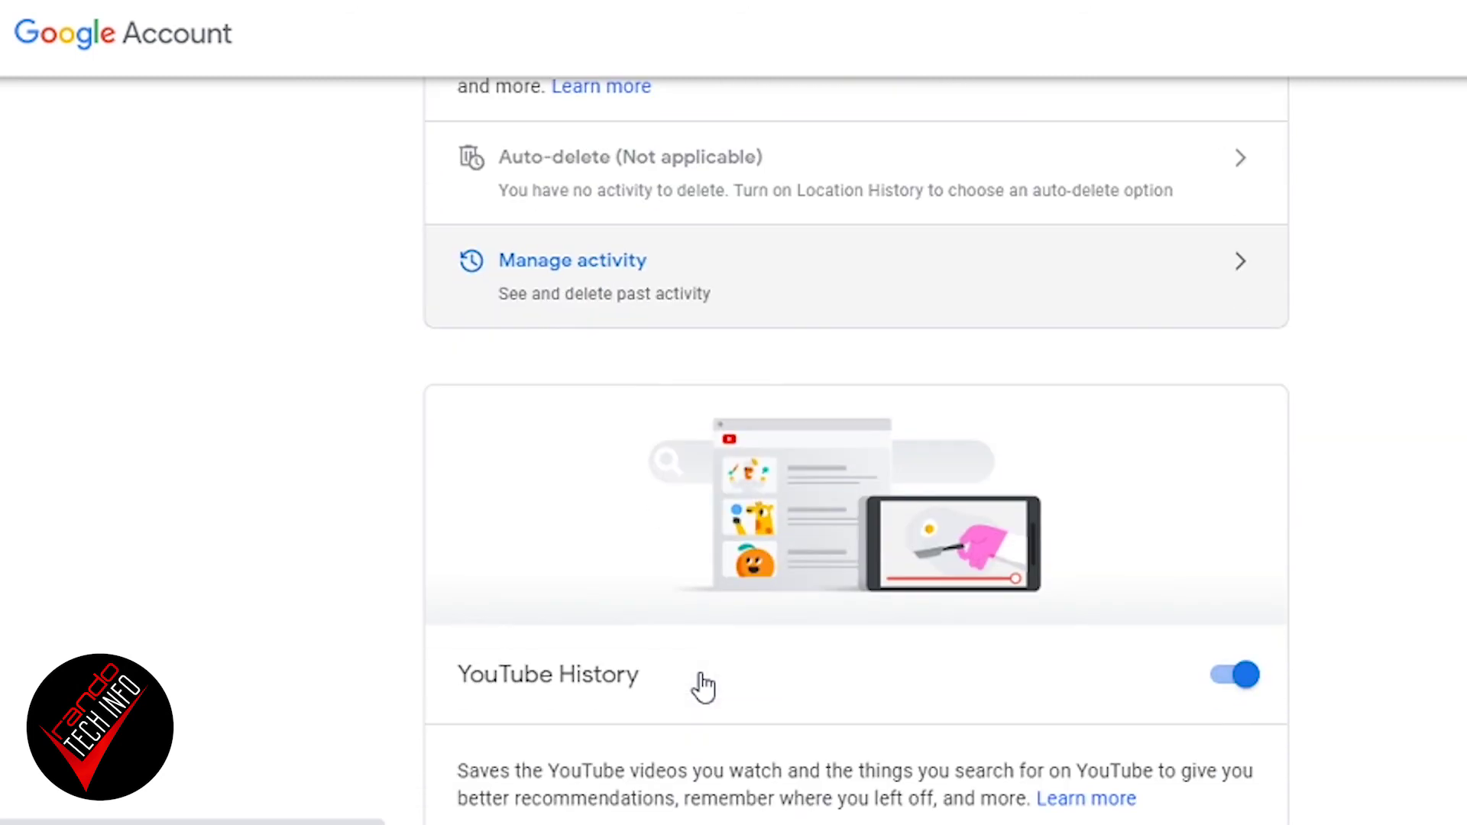
{"action": "scroll", "coordinate": [706, 685], "scroll_direction": "down", "scroll_amount": 2}
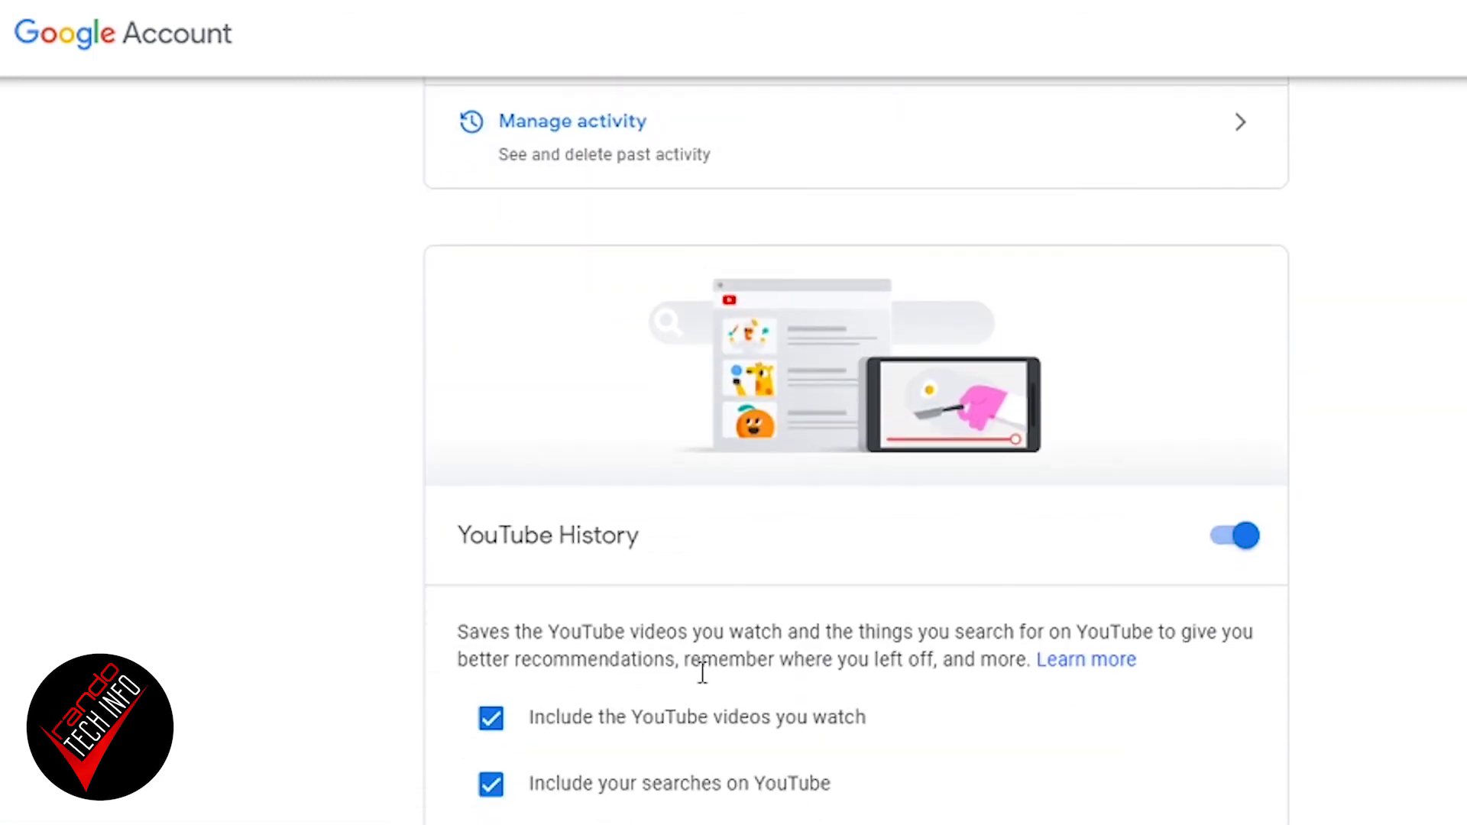
{"action": "scroll", "coordinate": [706, 685], "scroll_direction": "down", "scroll_amount": 2}
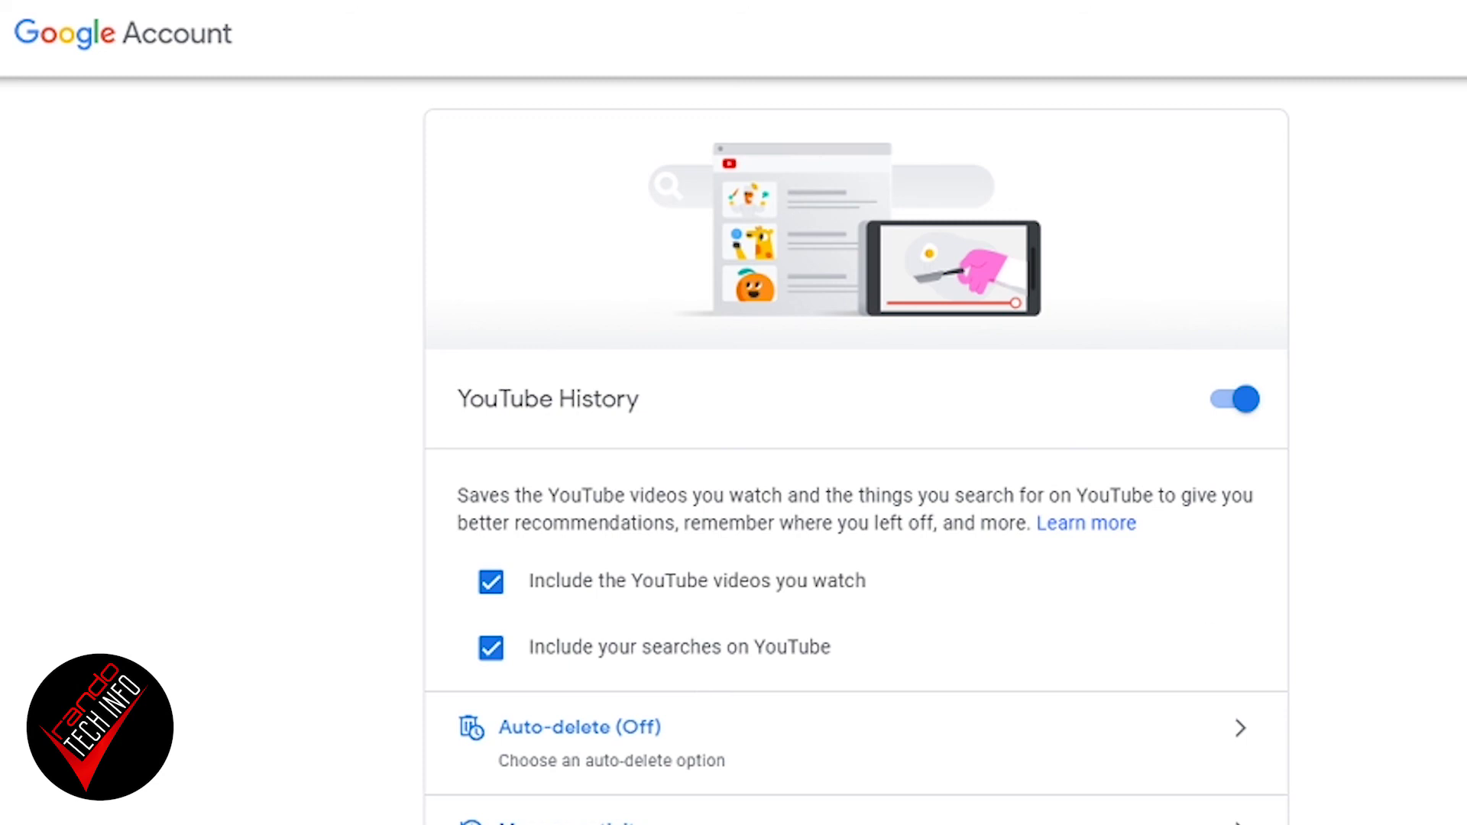
{"action": "scroll", "coordinate": [856, 459], "scroll_direction": "down", "scroll_amount": 2}
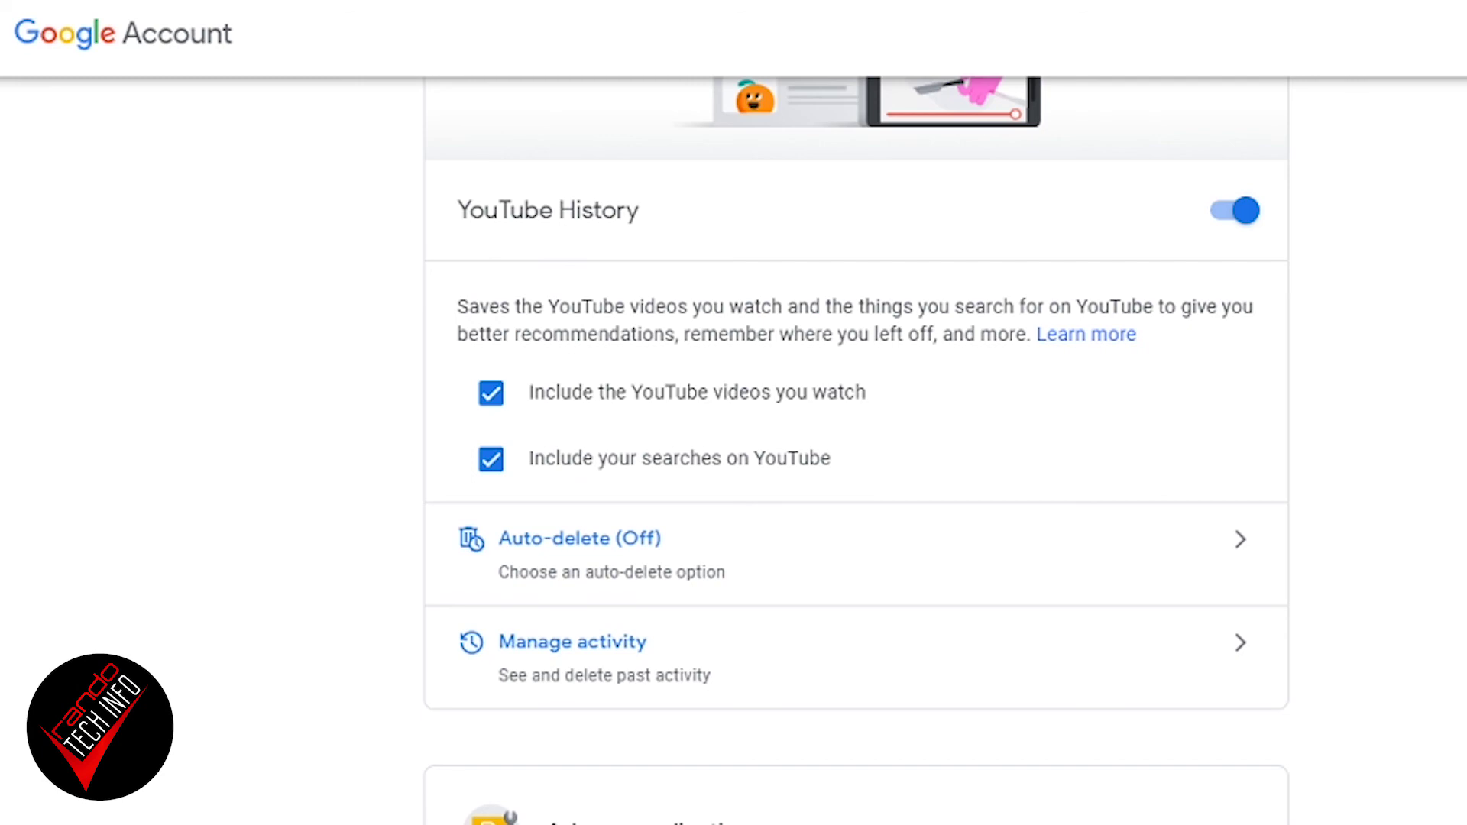
{"action": "scroll", "coordinate": [856, 451], "scroll_direction": "up", "scroll_amount": 20}
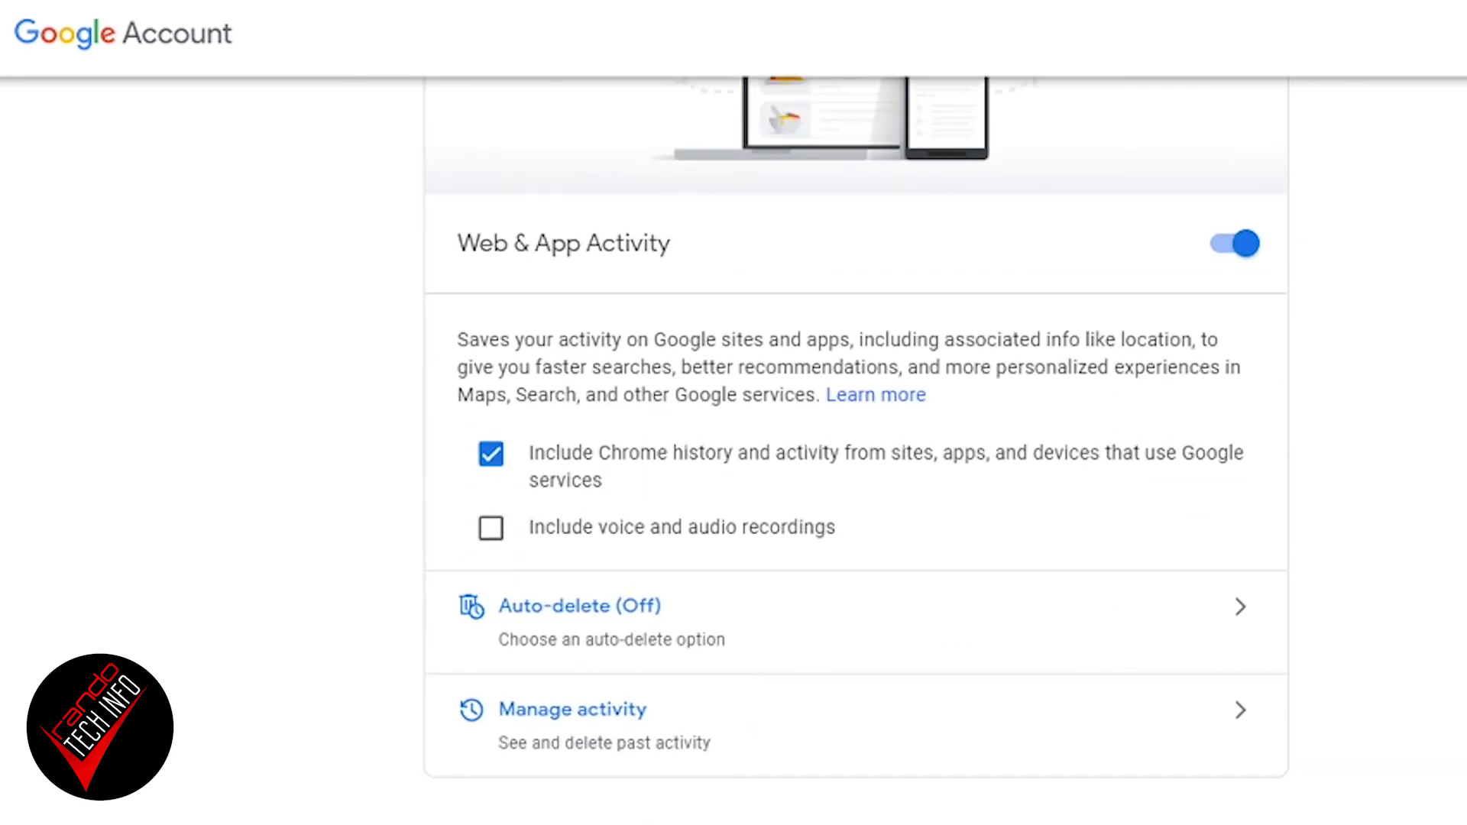
{"action": "scroll", "coordinate": [856, 451], "scroll_direction": "down", "scroll_amount": 9}
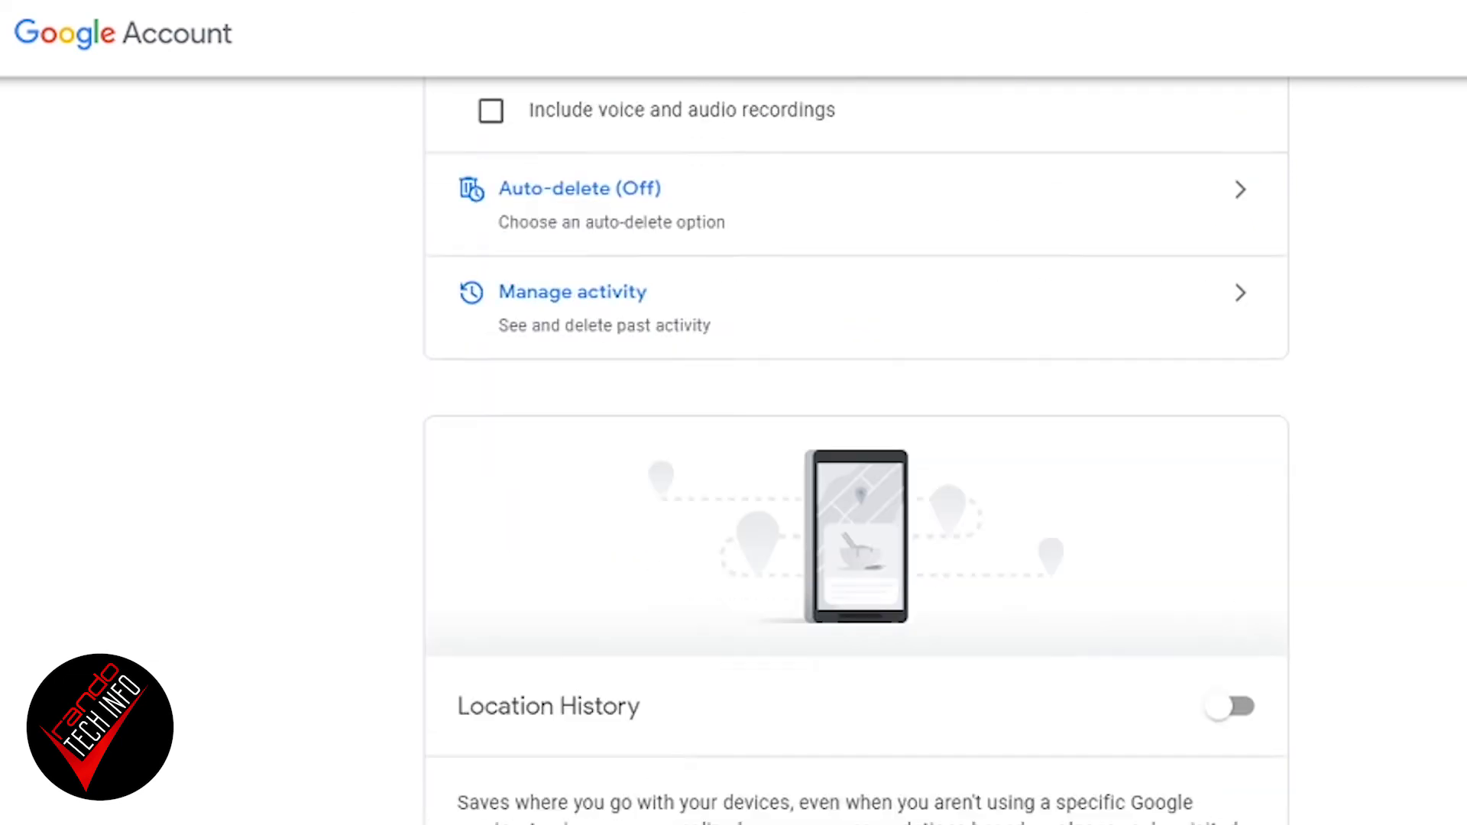
{"action": "scroll", "coordinate": [855, 451], "scroll_direction": "down", "scroll_amount": 9}
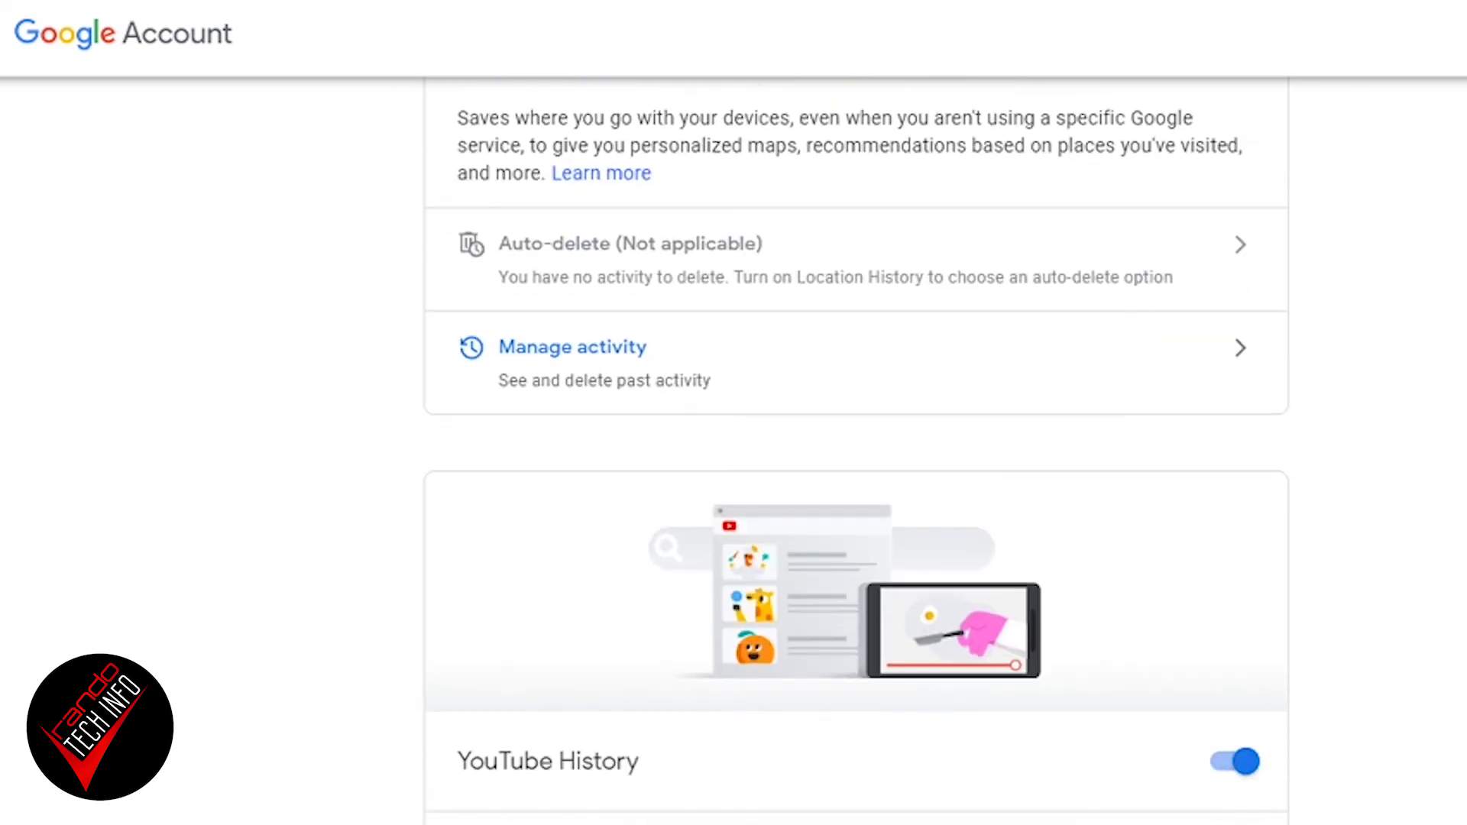